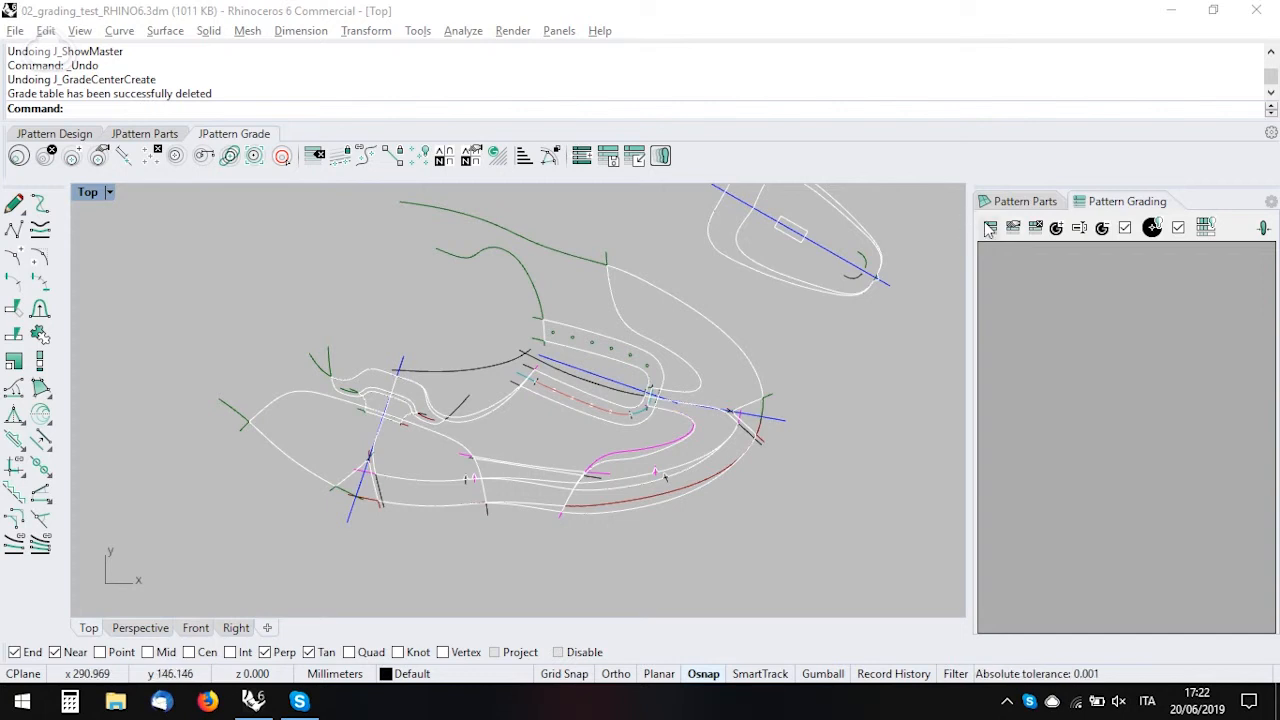
Step: Start a new grading table for the shoe pattern using the UK size grading preset
mouse_move(801, 244)
right_mouse_down()
mouse_move(539, 378)
mouse_move(615, 281)
mouse_move(725, 287)
right_mouse_up()
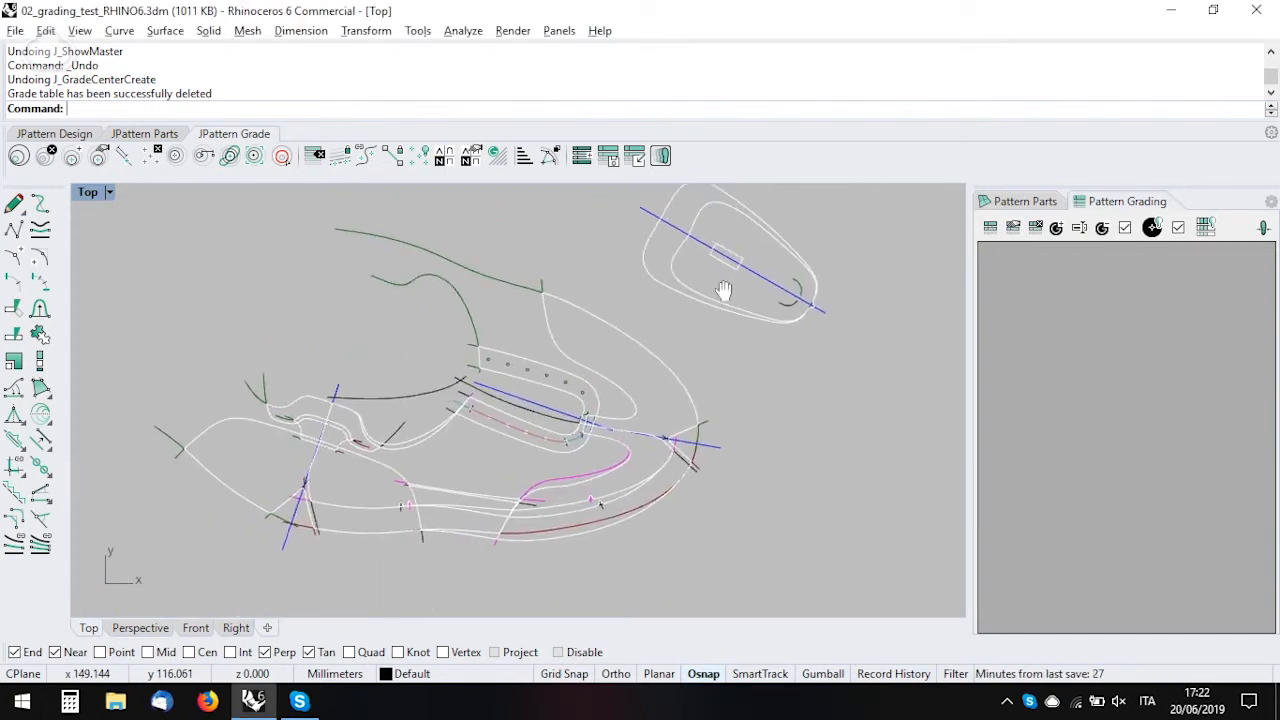
left_click(1000, 230)
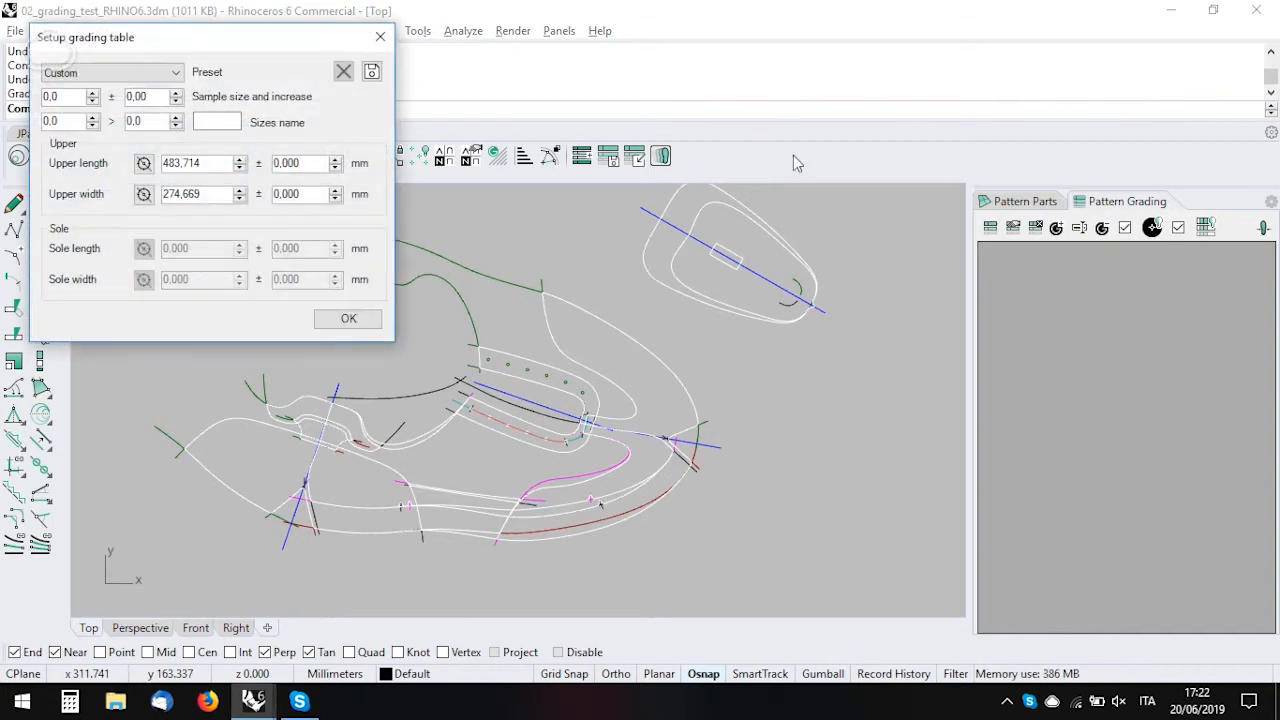
left_click_drag(102, 40, 410, 149)
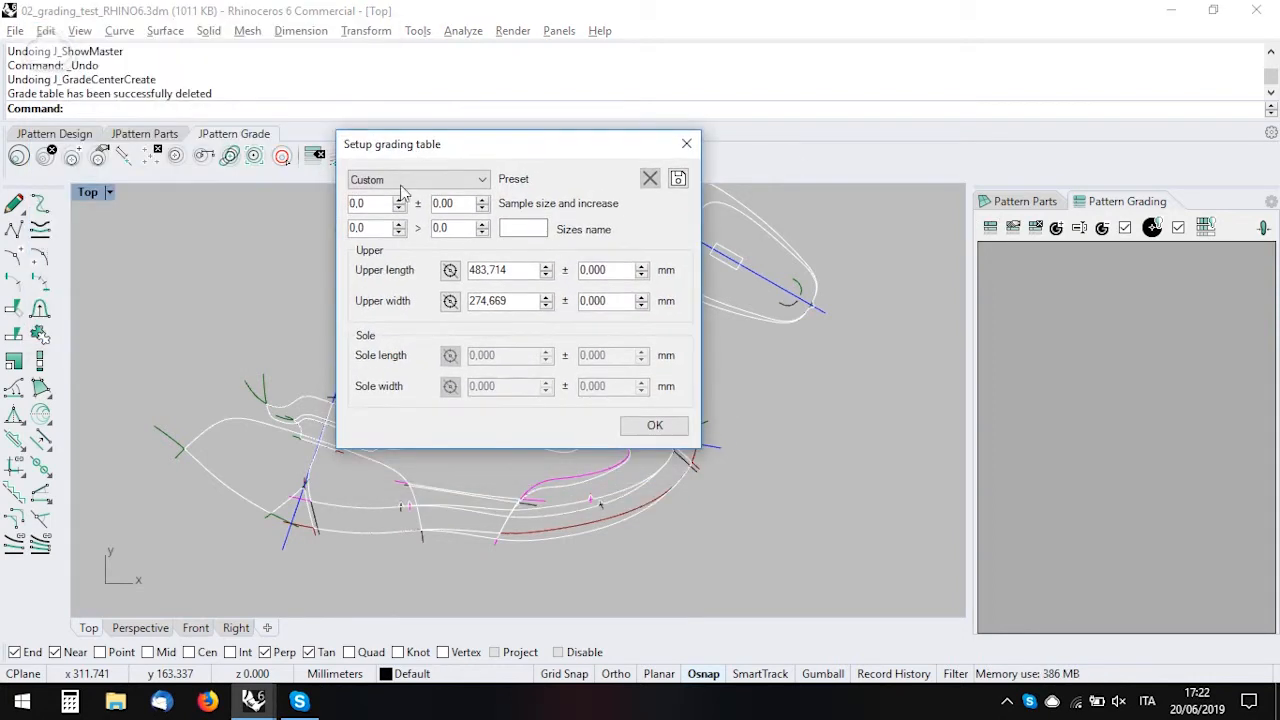
left_click(405, 181)
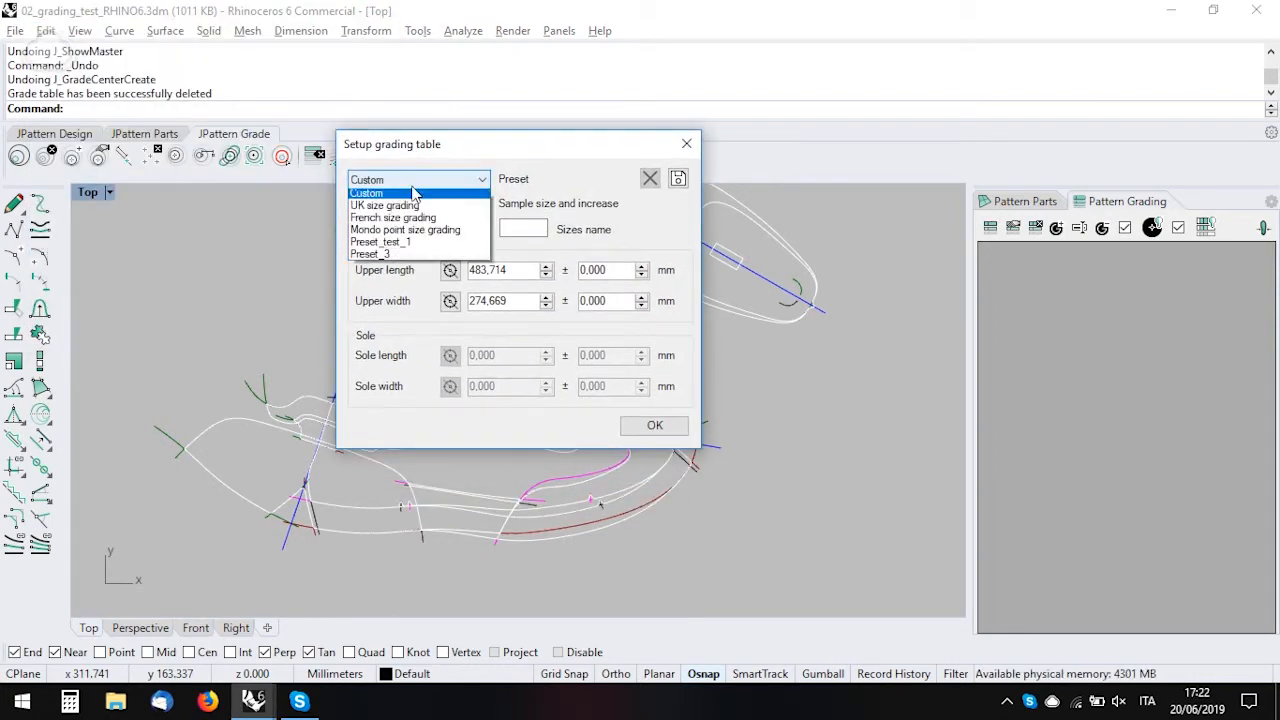
left_click(414, 213)
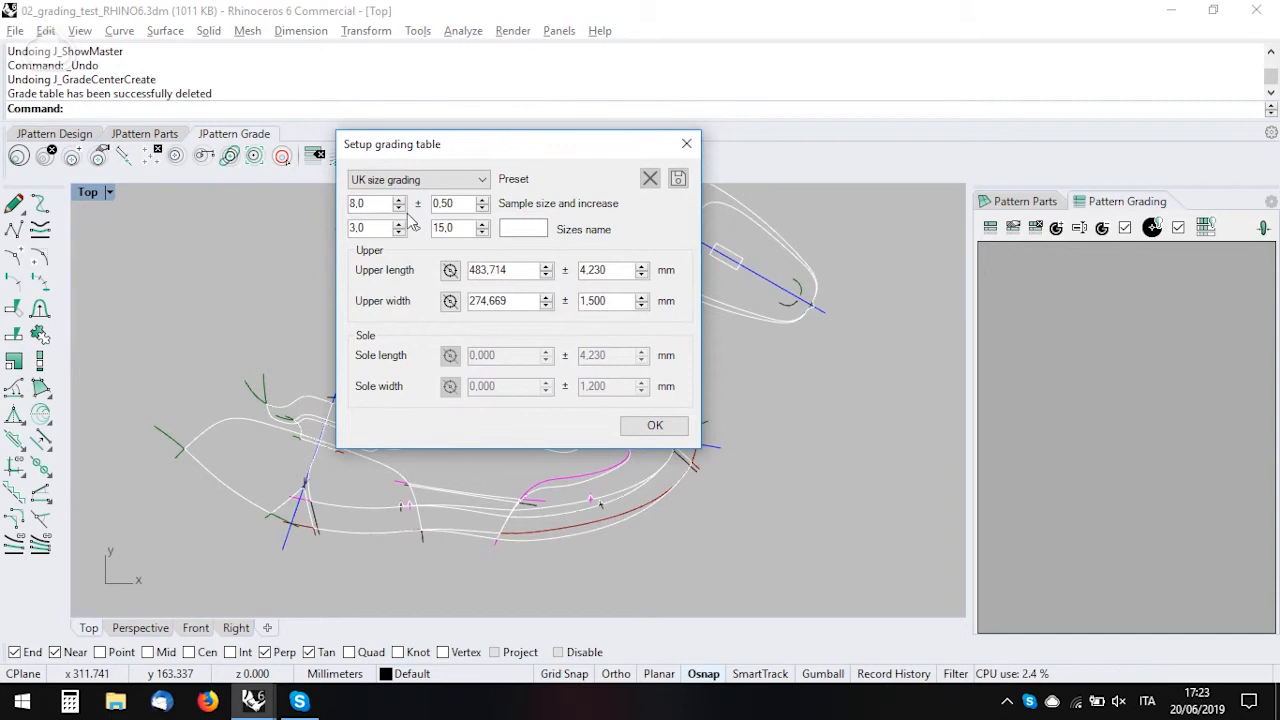
Step: Set the size range from 6 to 10 and create the grading table
left_click_drag(367, 229, 334, 219)
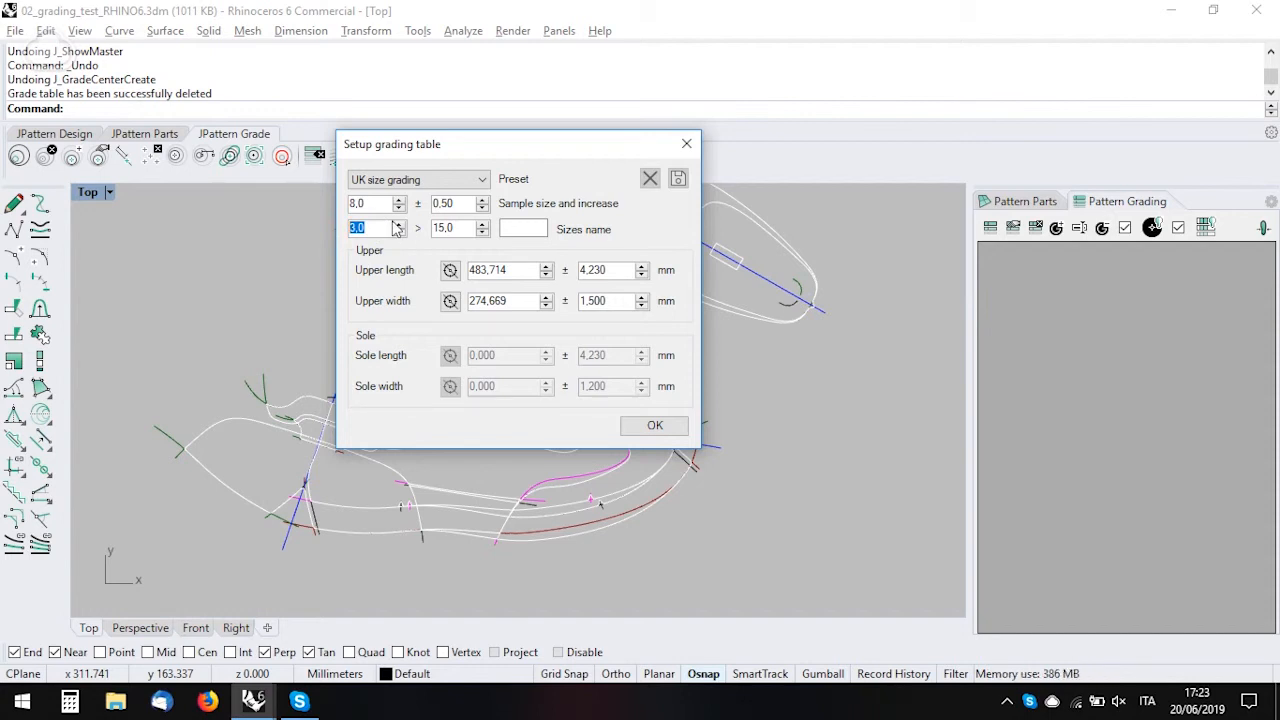
type("6")
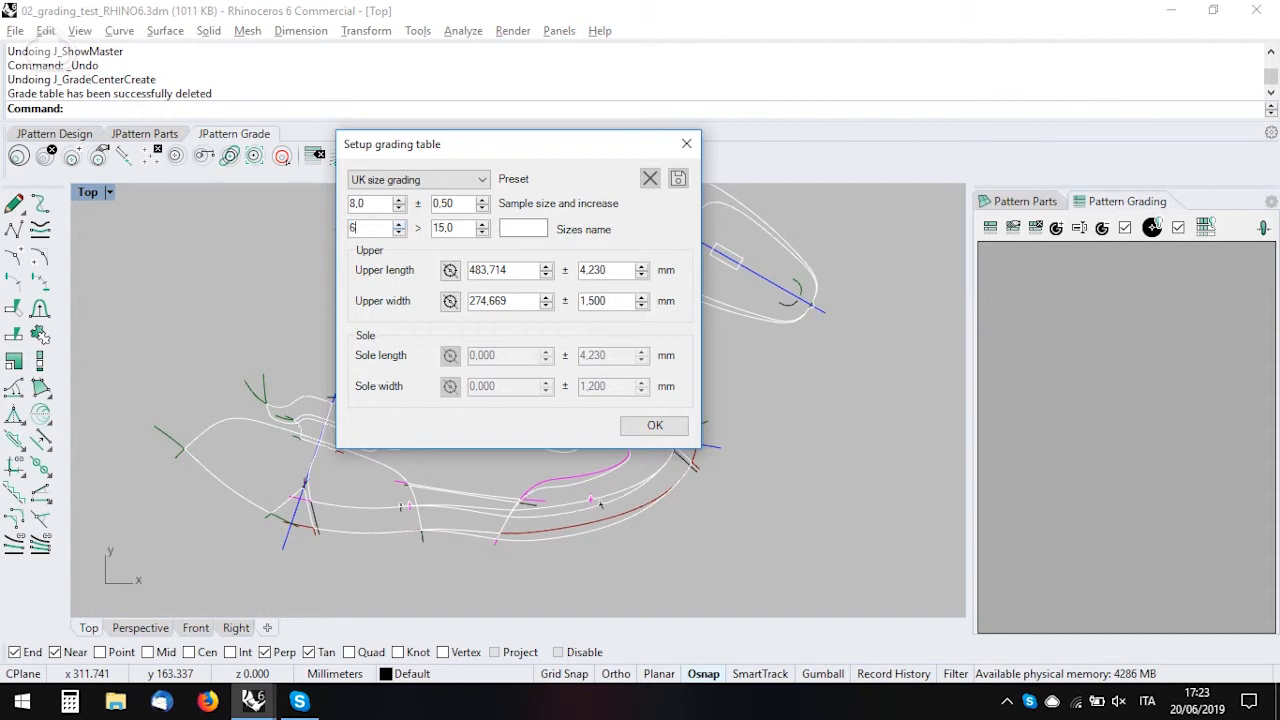
key("Tab")
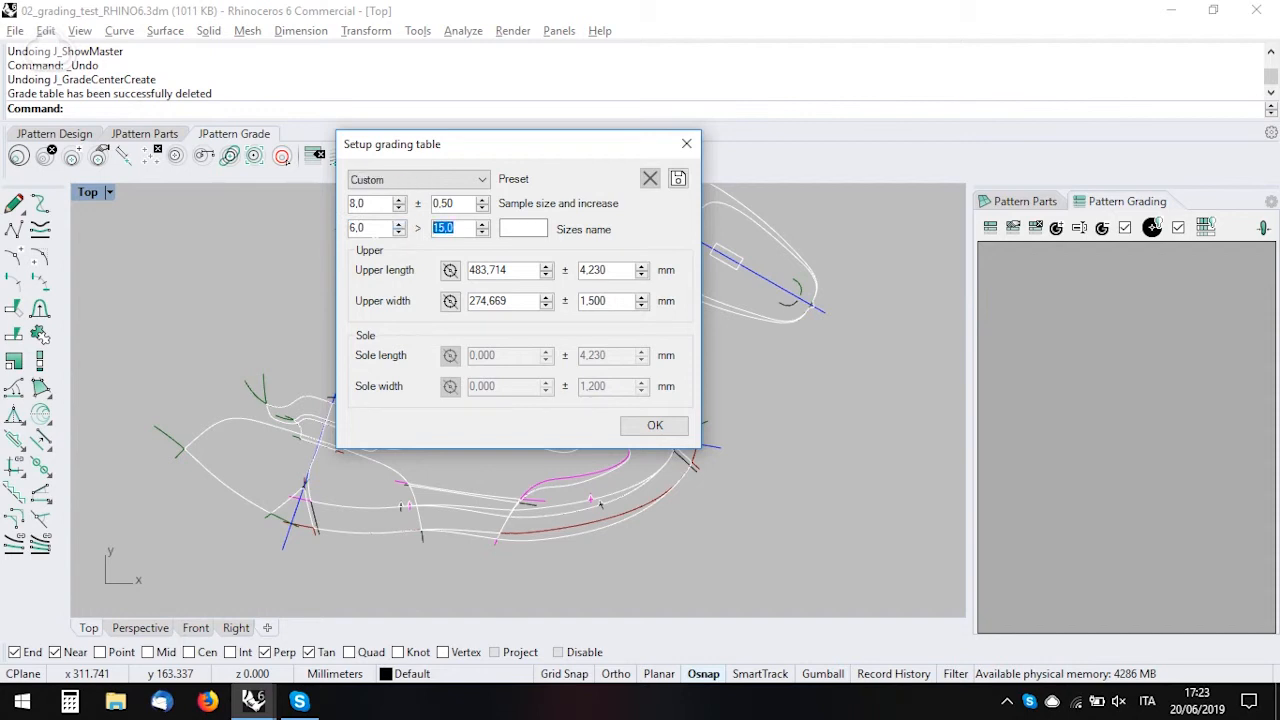
type("10")
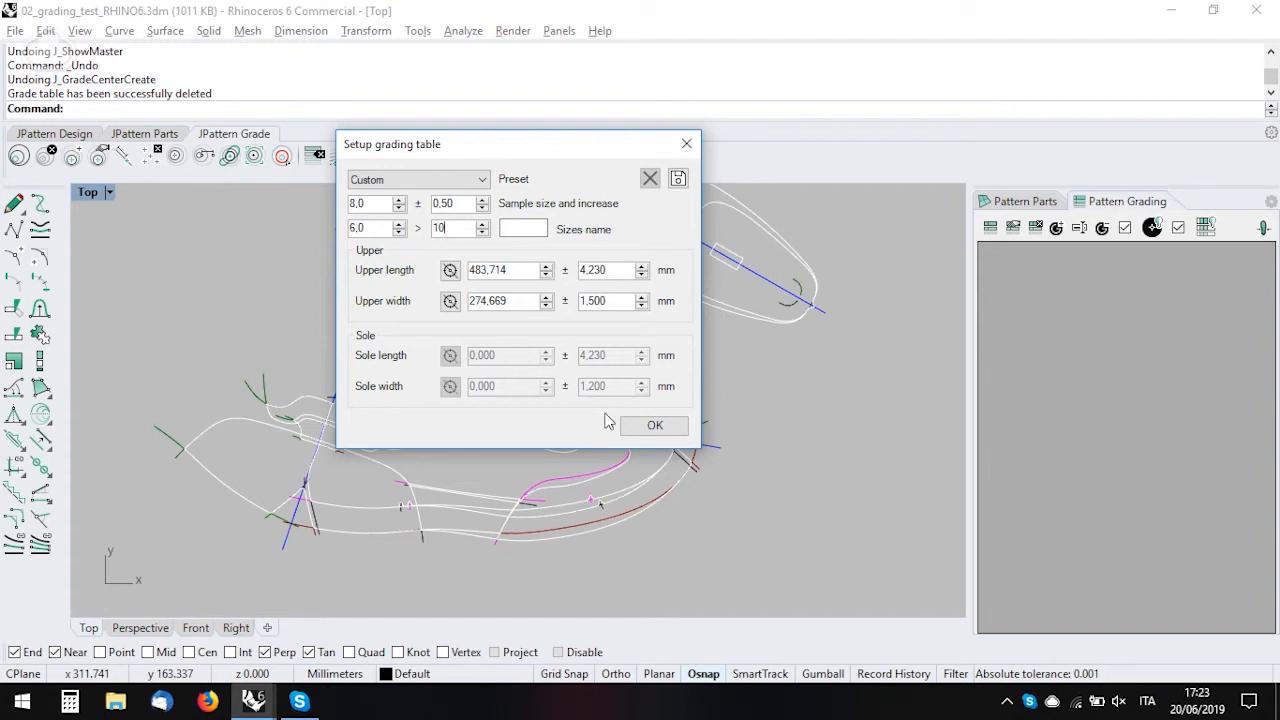
left_click(654, 425)
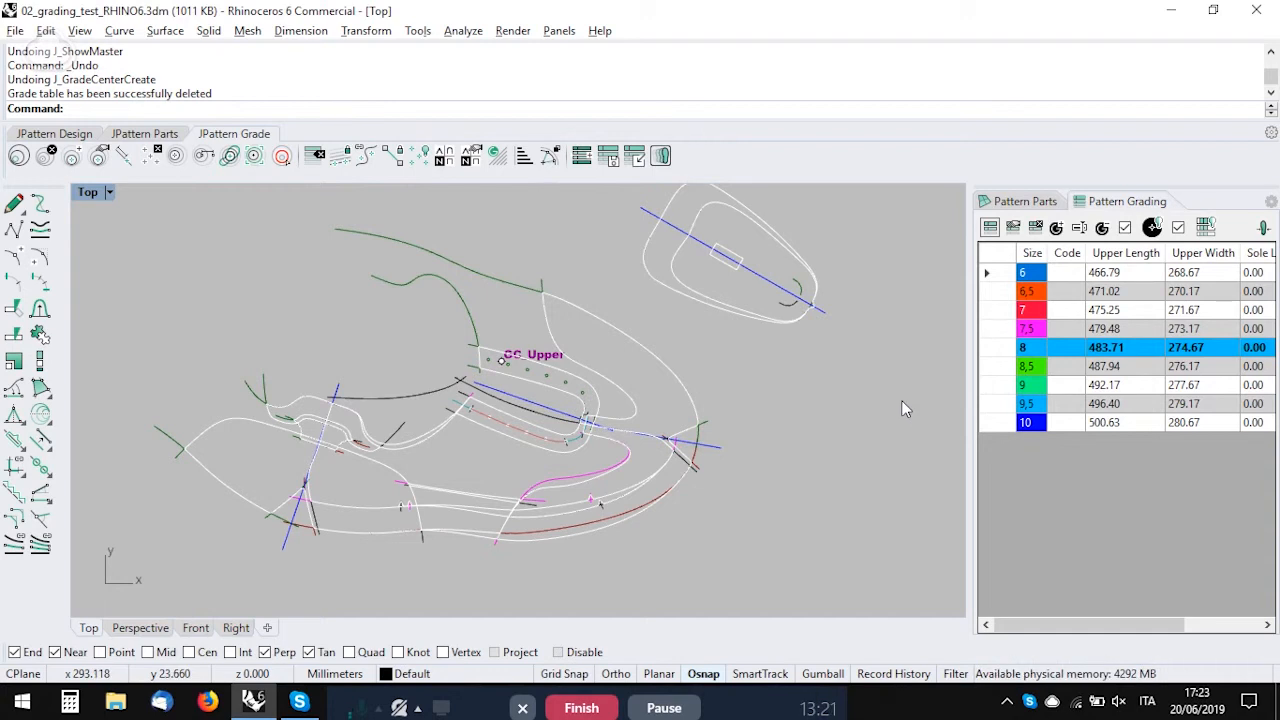
Step: Make size 6 the sample size in the grading table, grading the pattern to it
right_click(986, 372)
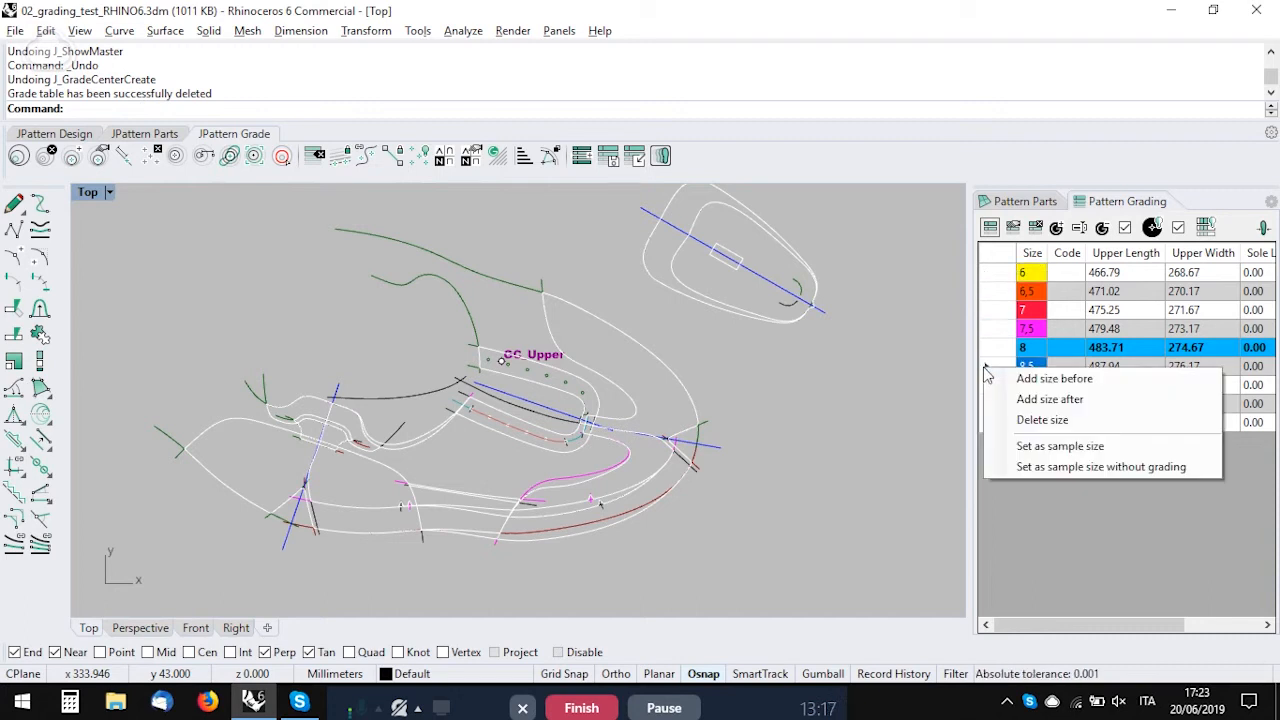
left_click(1097, 446)
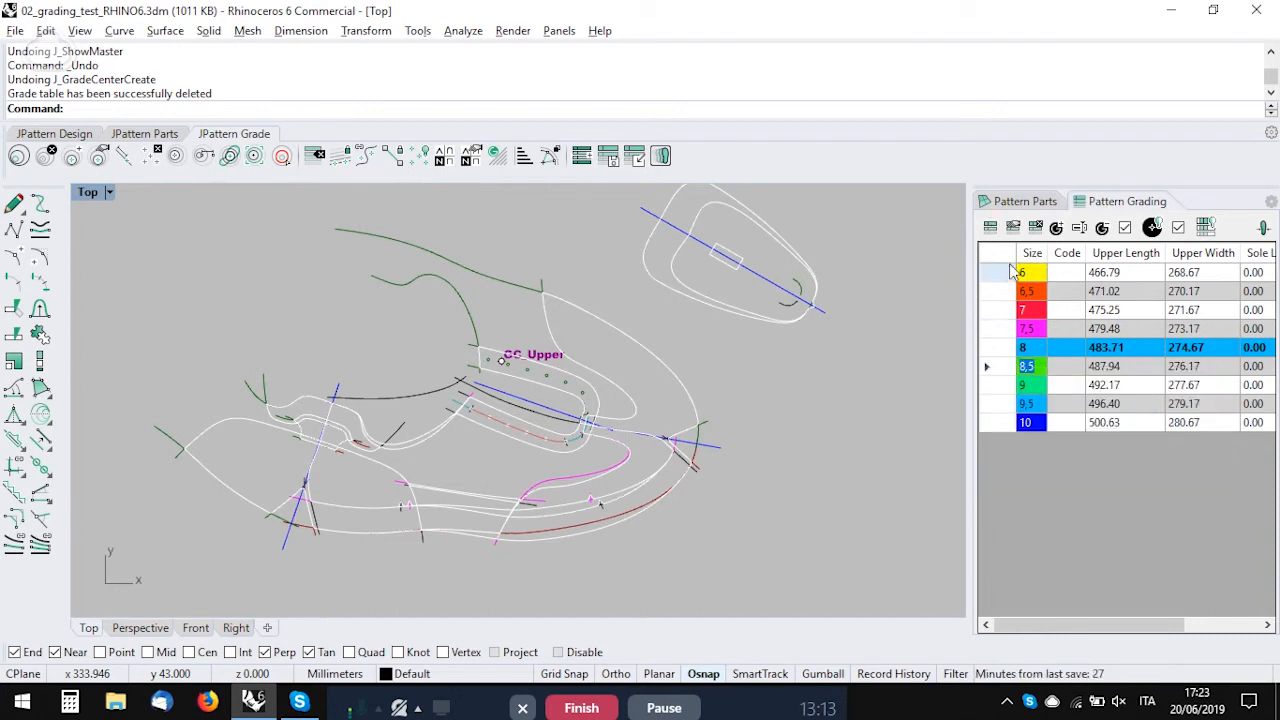
right_click(1004, 271)
left_click(1068, 346)
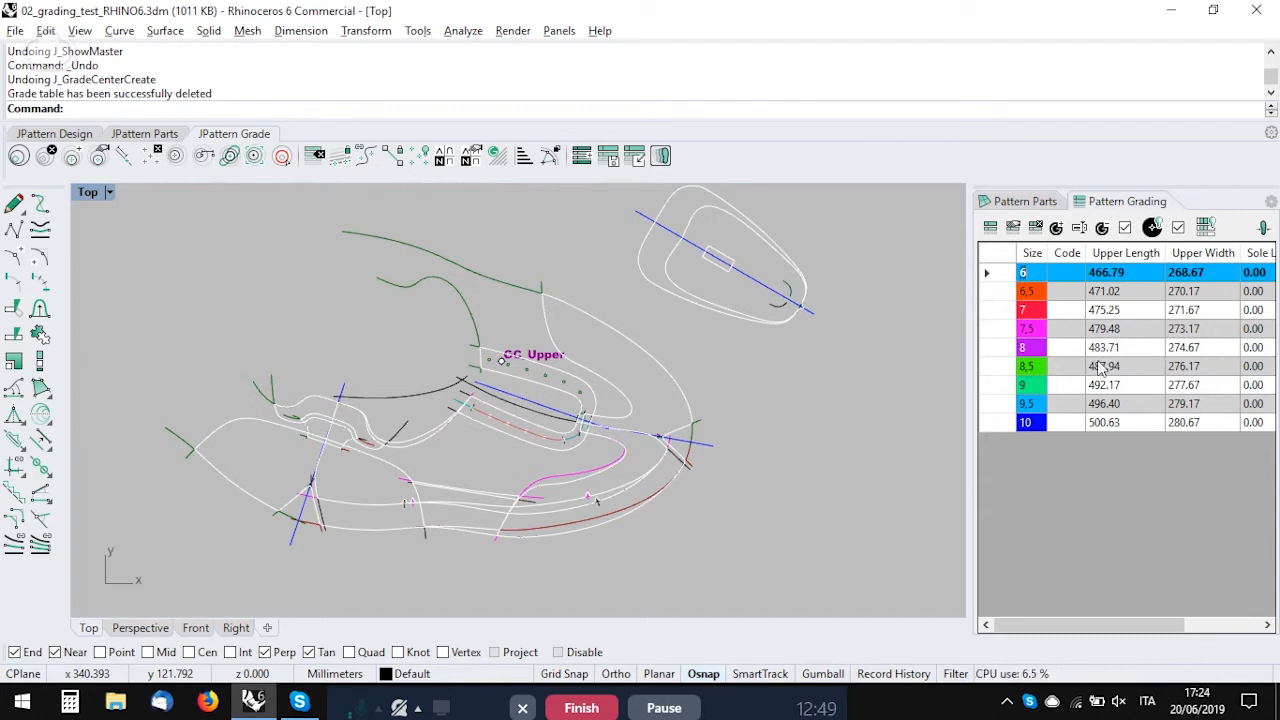
Step: Make size 10 the sample size with grading, and return the sample size to 8
right_click(995, 432)
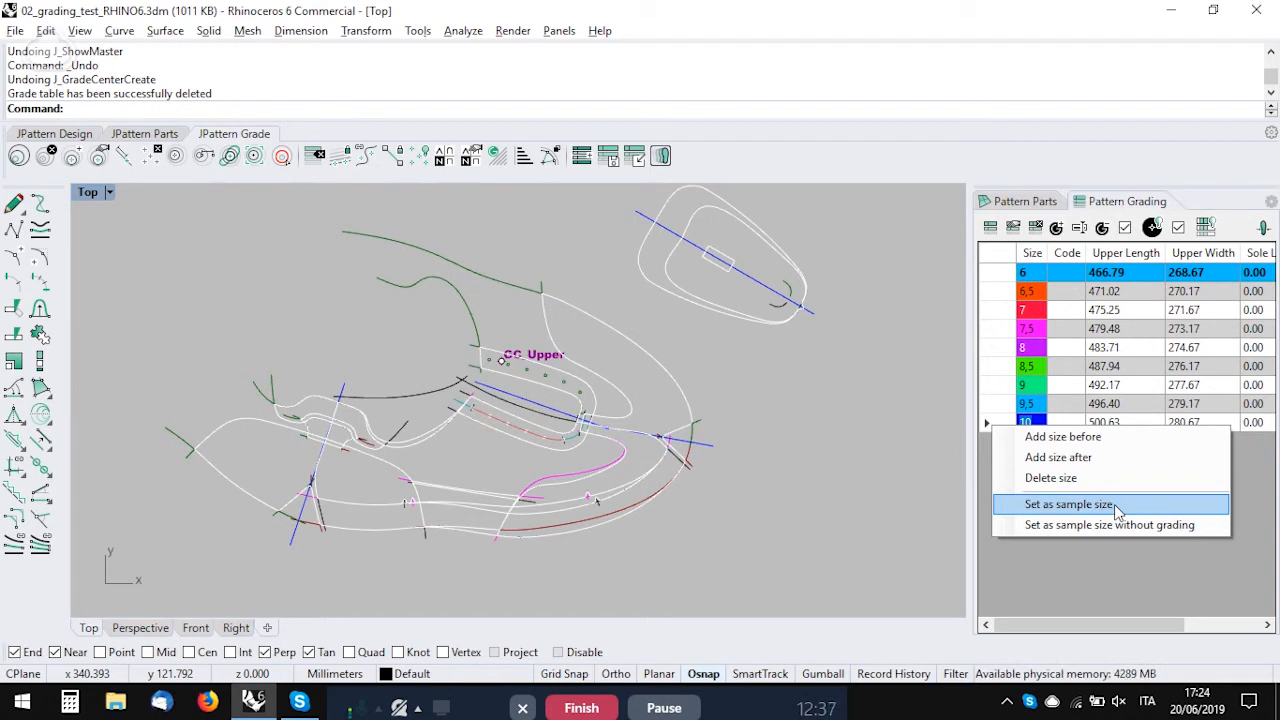
left_click(1117, 505)
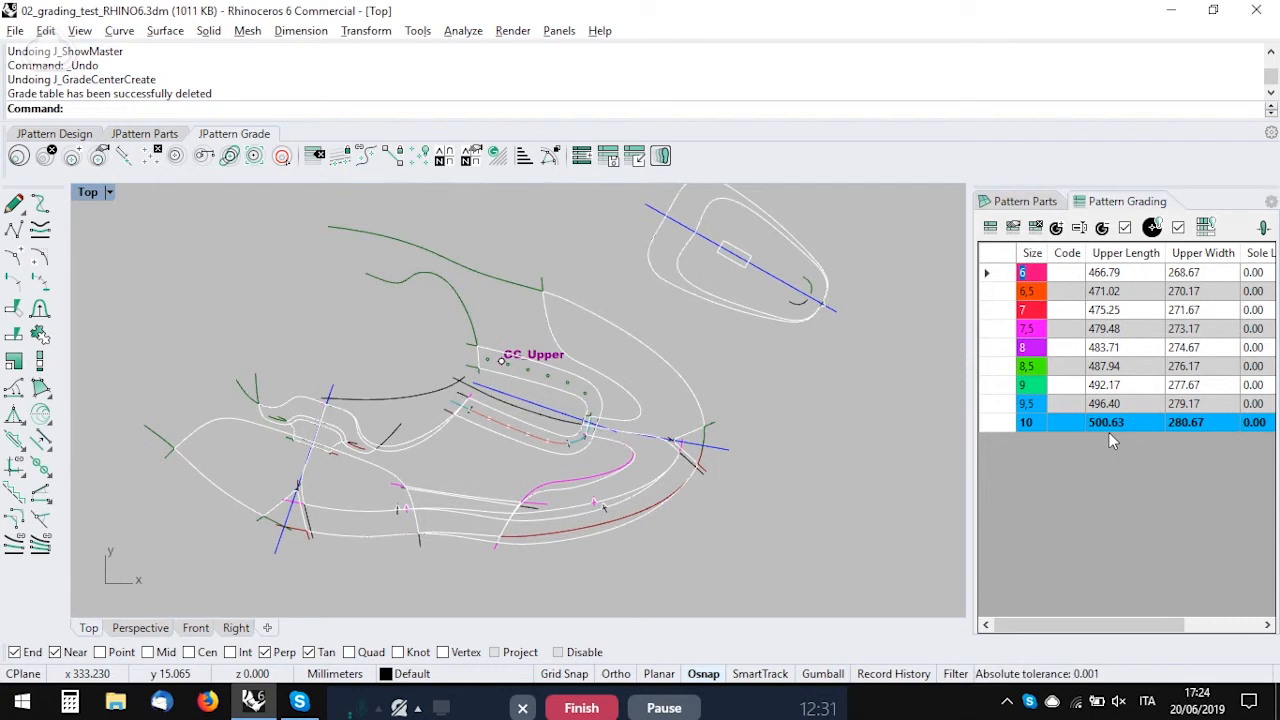
right_click(999, 347)
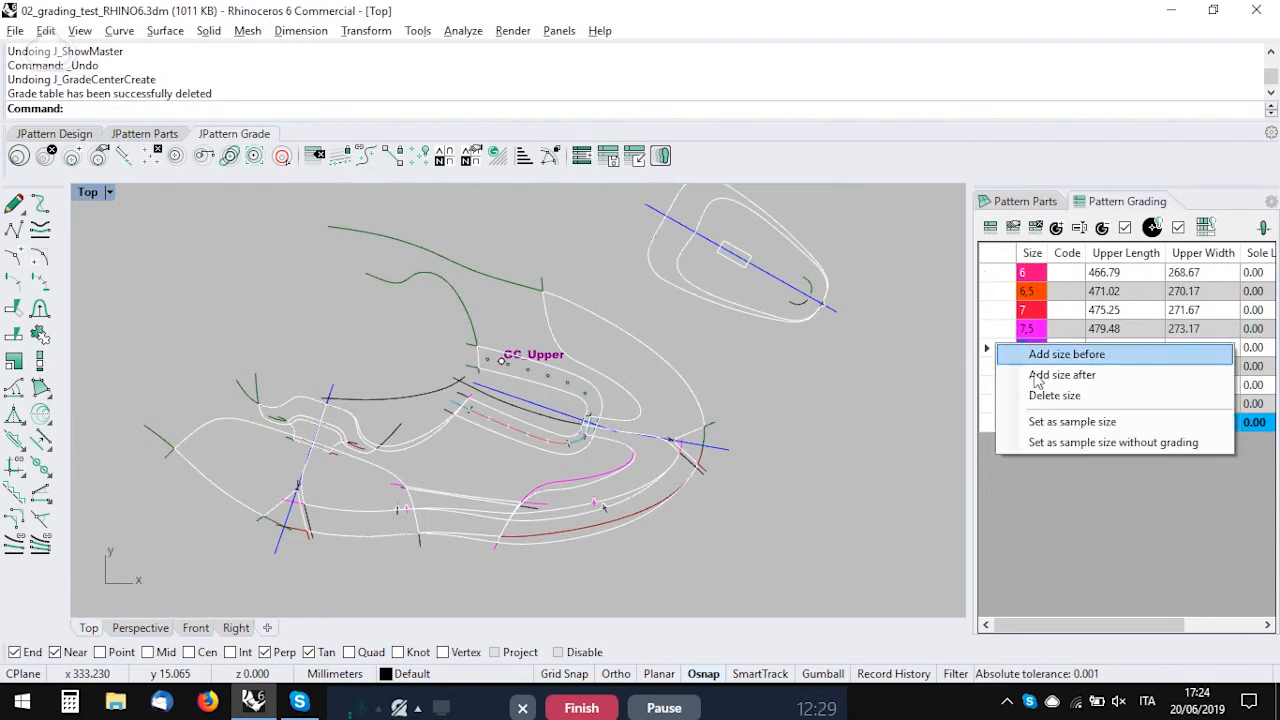
left_click(1074, 430)
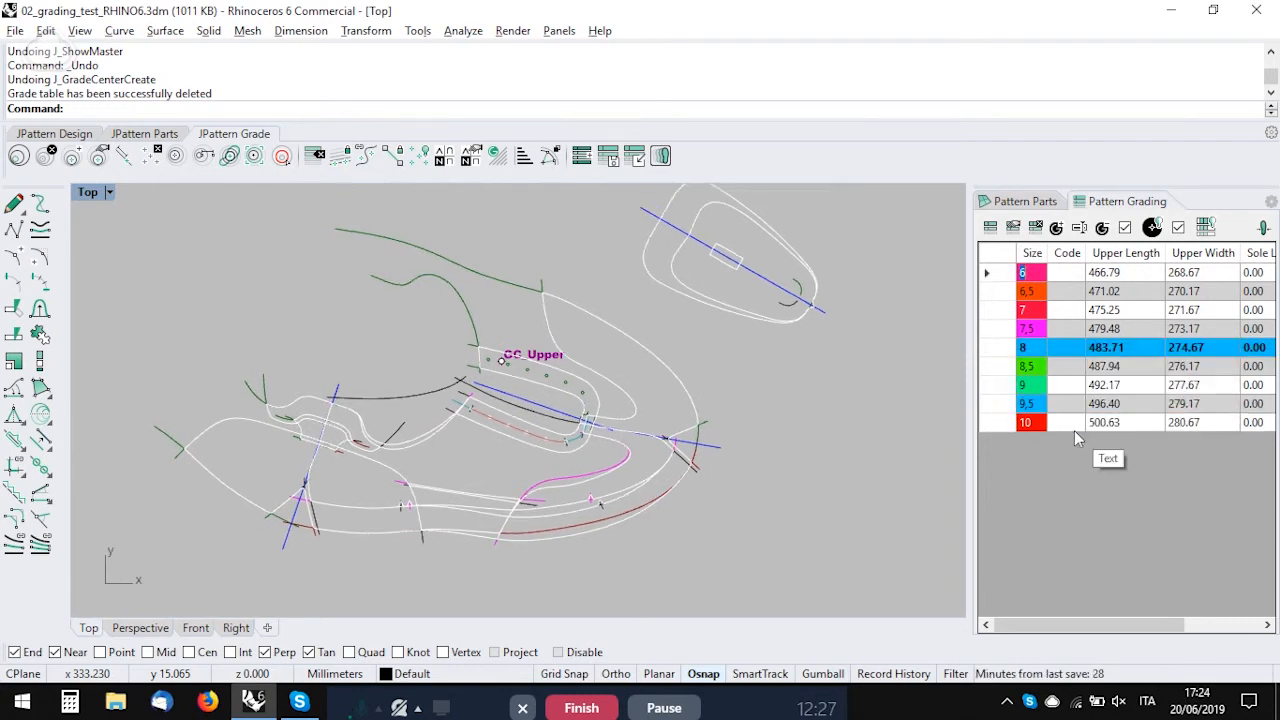
right_click(1001, 352)
left_click(1045, 520)
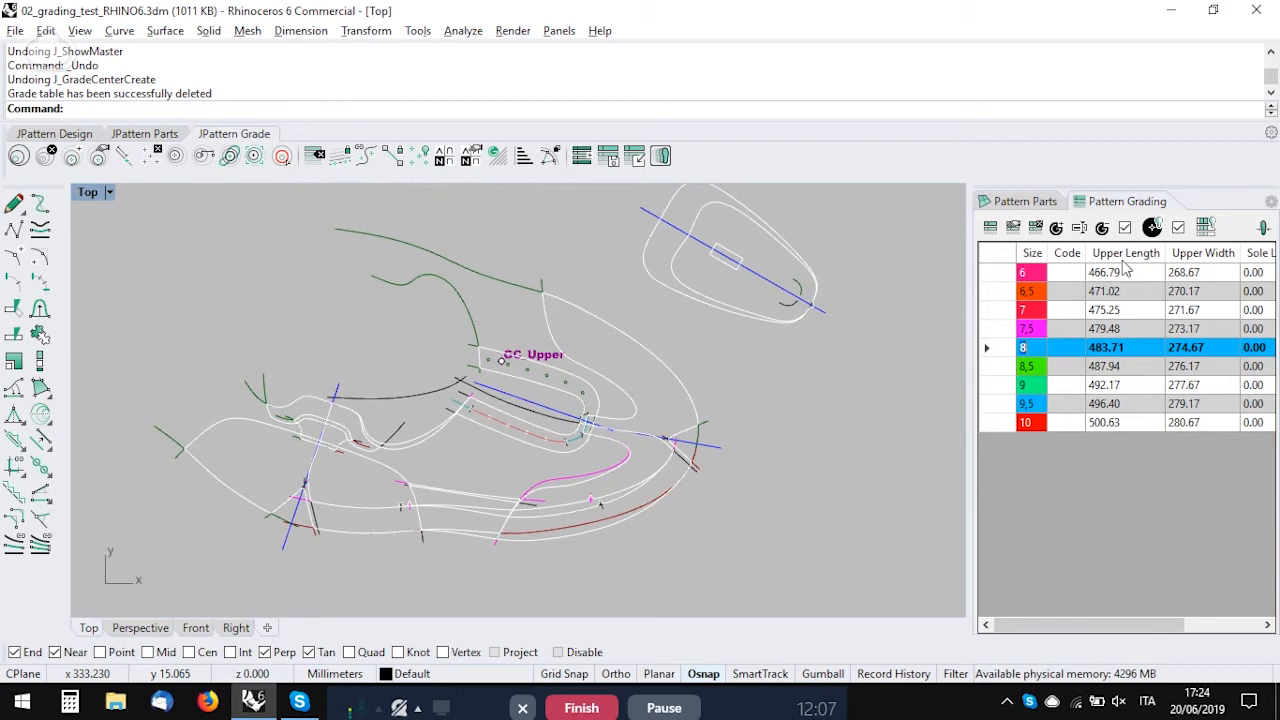
right_click(1003, 376)
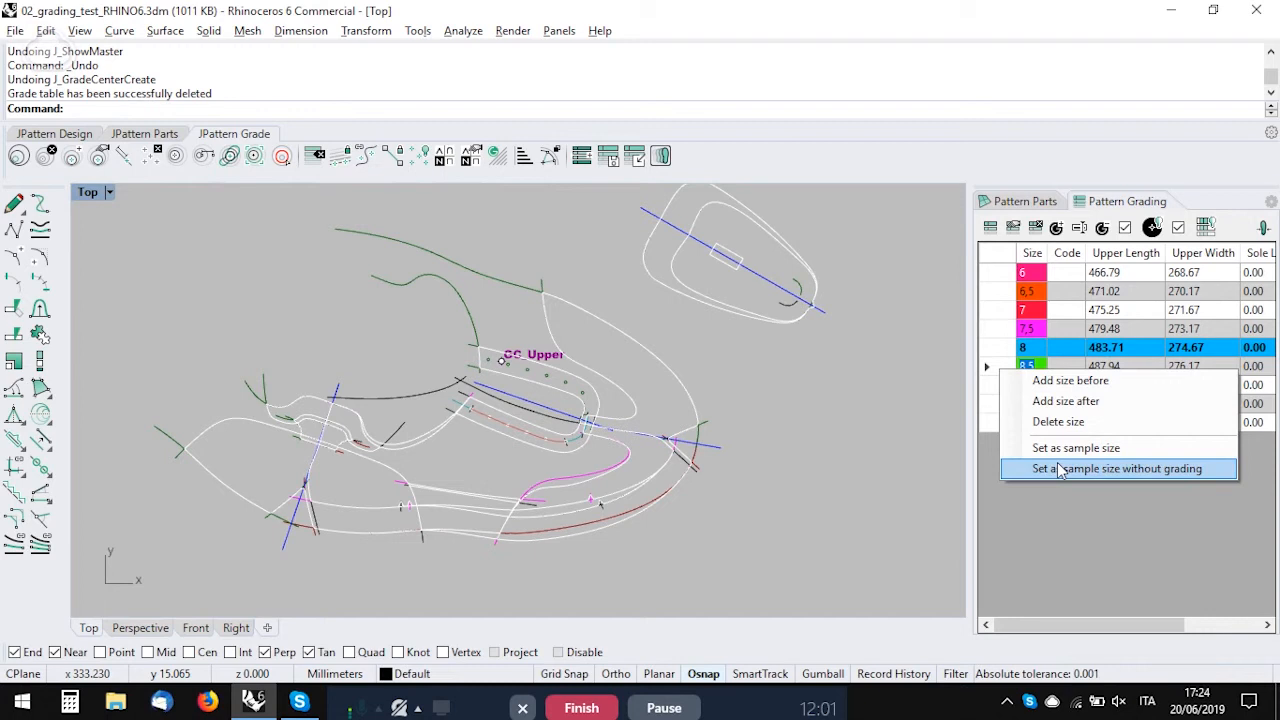
left_click(1050, 495)
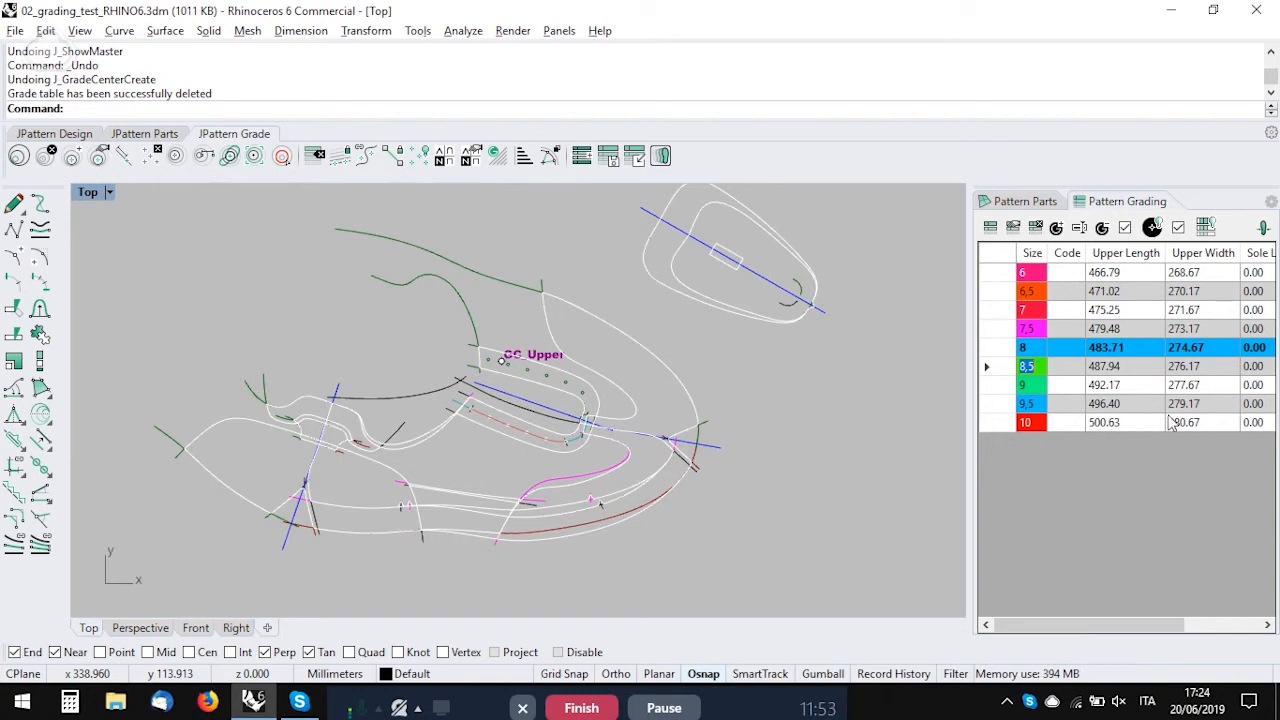
Step: Set size 8.5 as the sample size without grading, agree to change the model measurement, and accept upper length 483.714 mm and width 274.669 mm
right_click(997, 368)
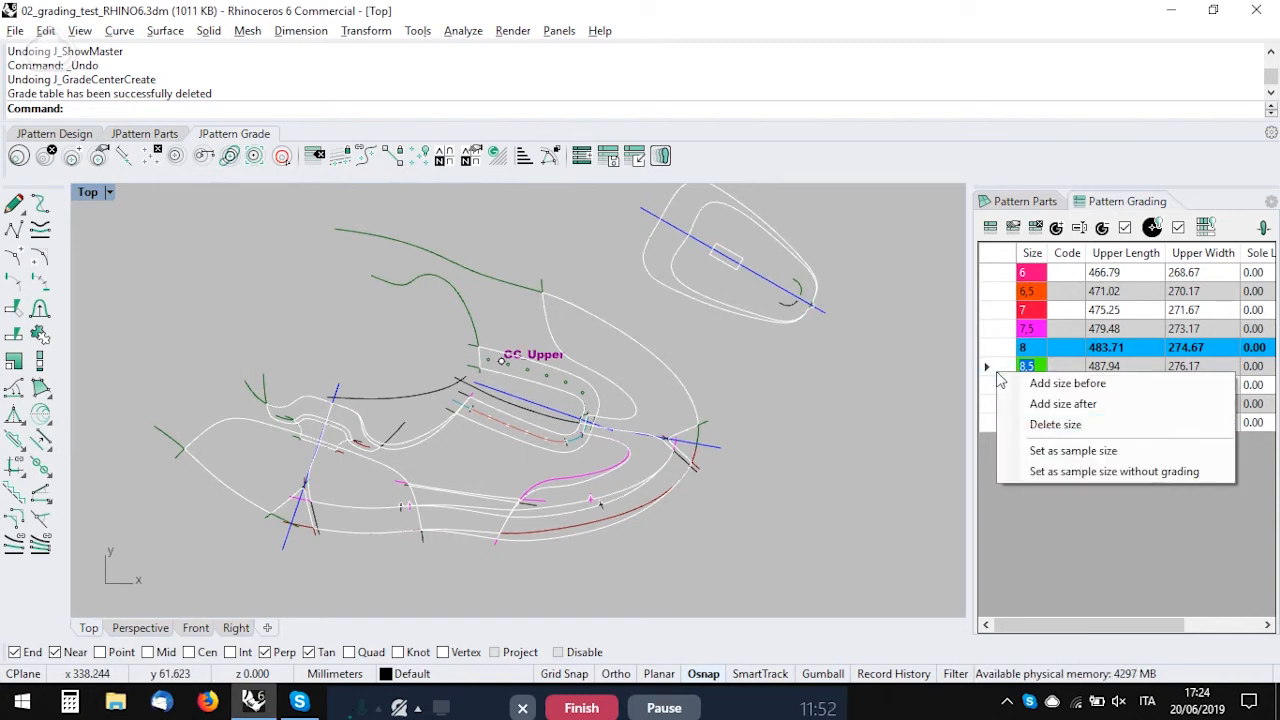
left_click(1075, 475)
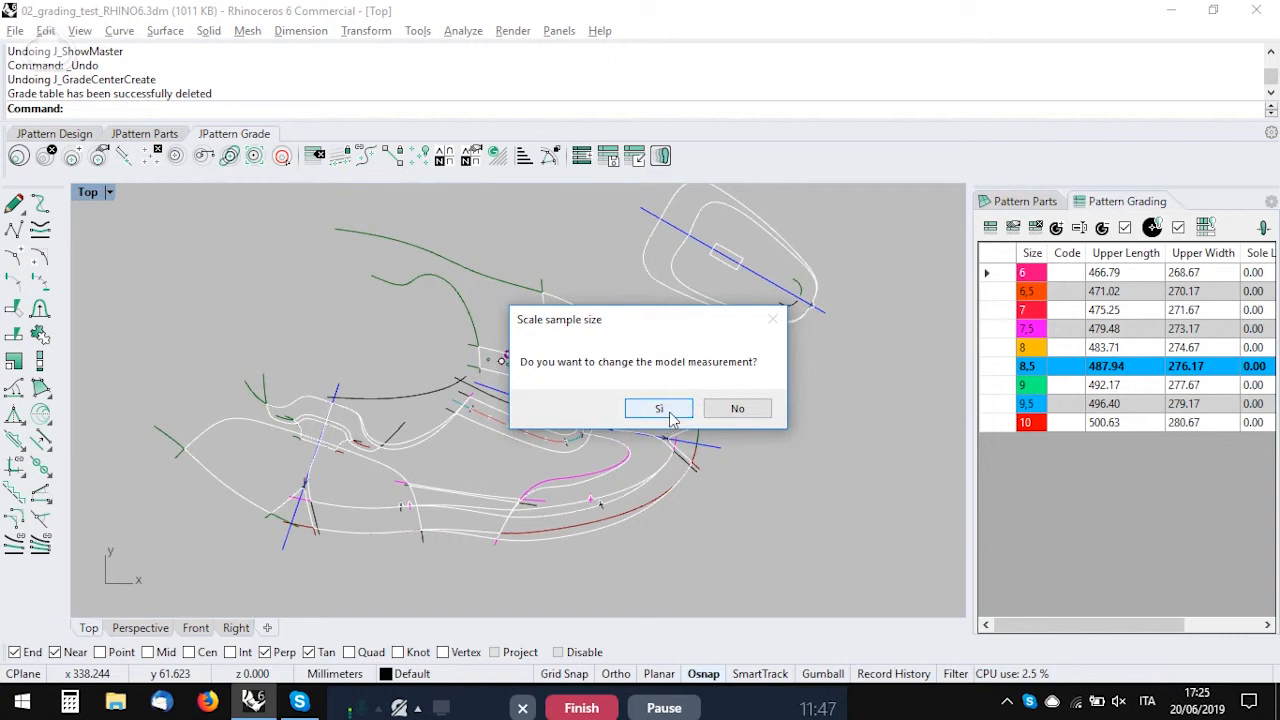
left_click(665, 412)
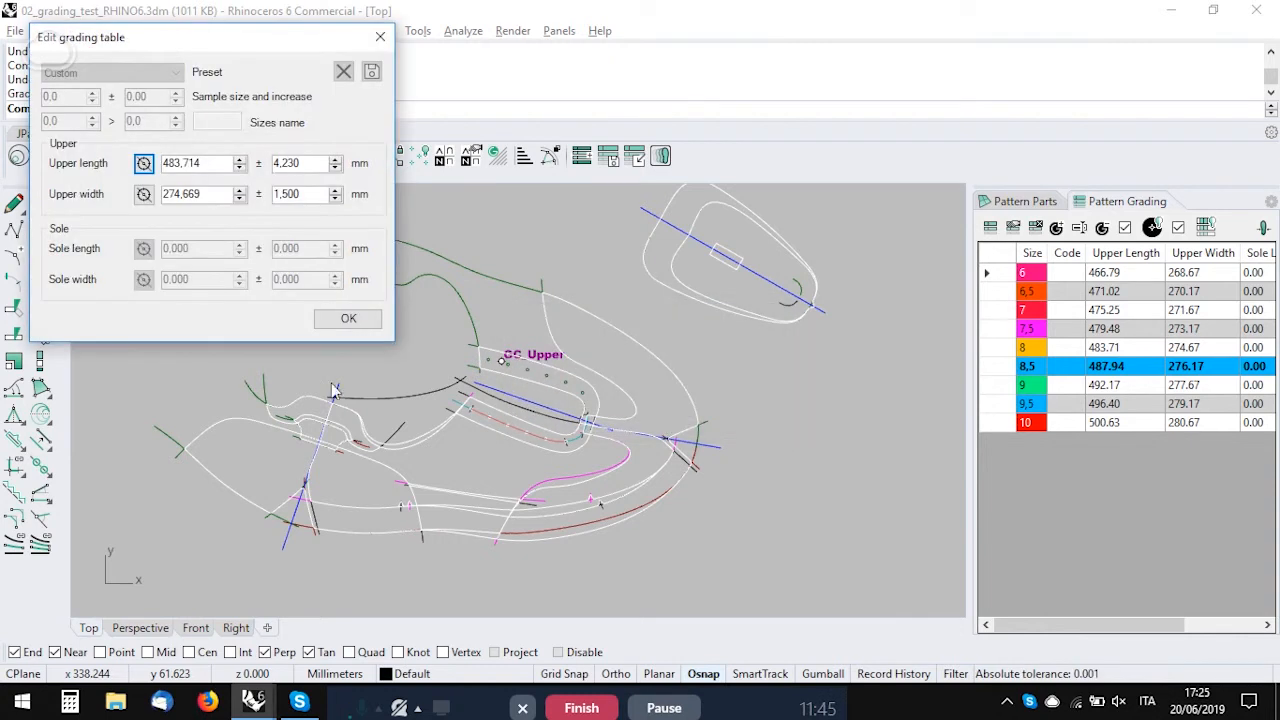
left_click_drag(183, 40, 569, 139)
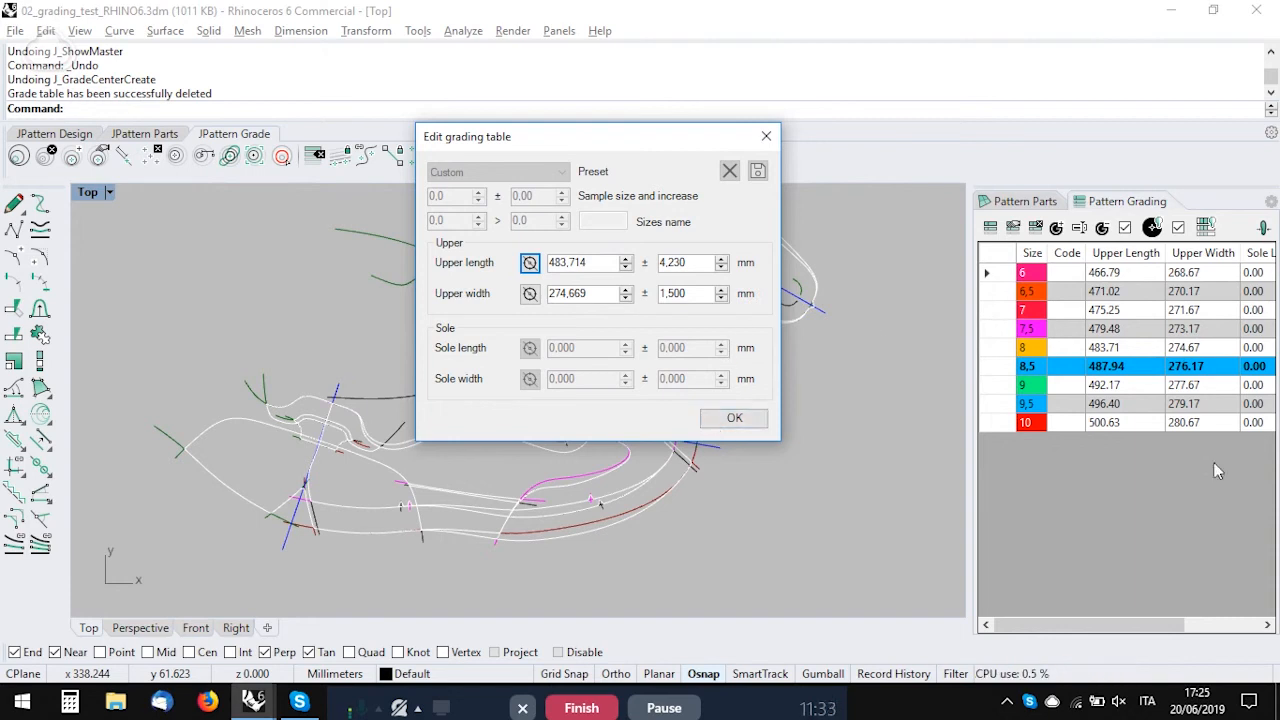
left_click(716, 420)
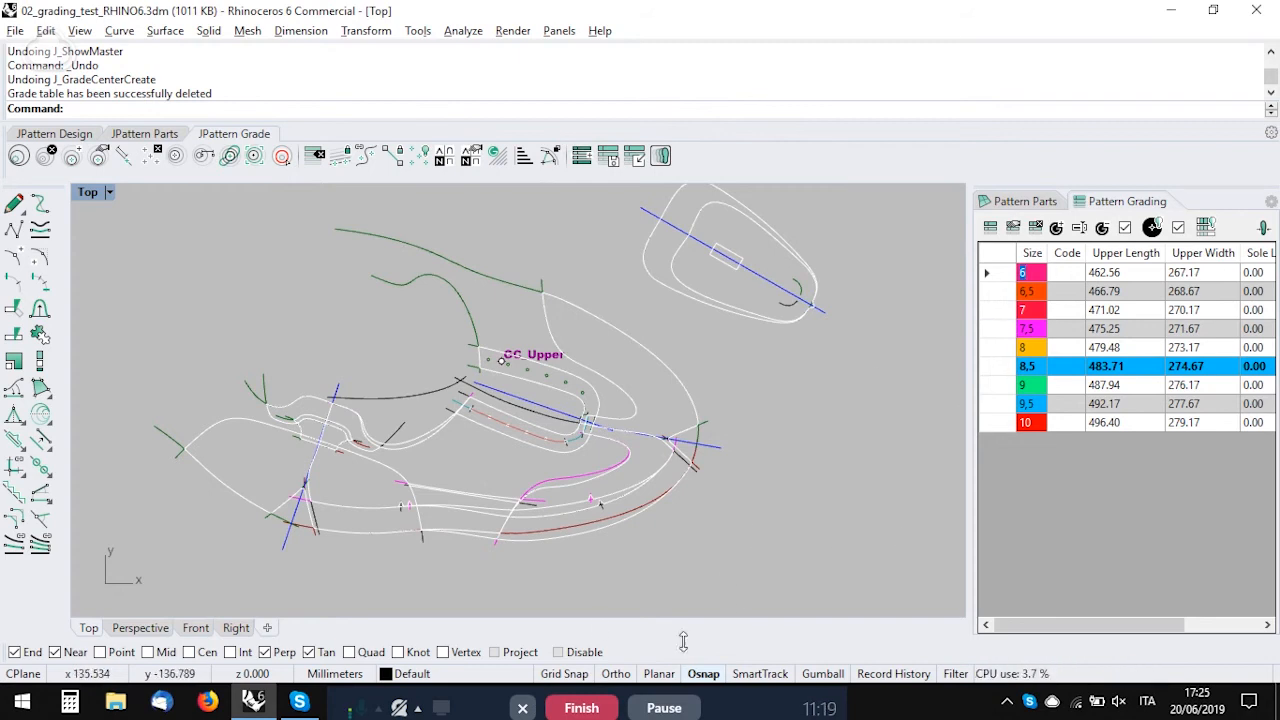
left_click(664, 708)
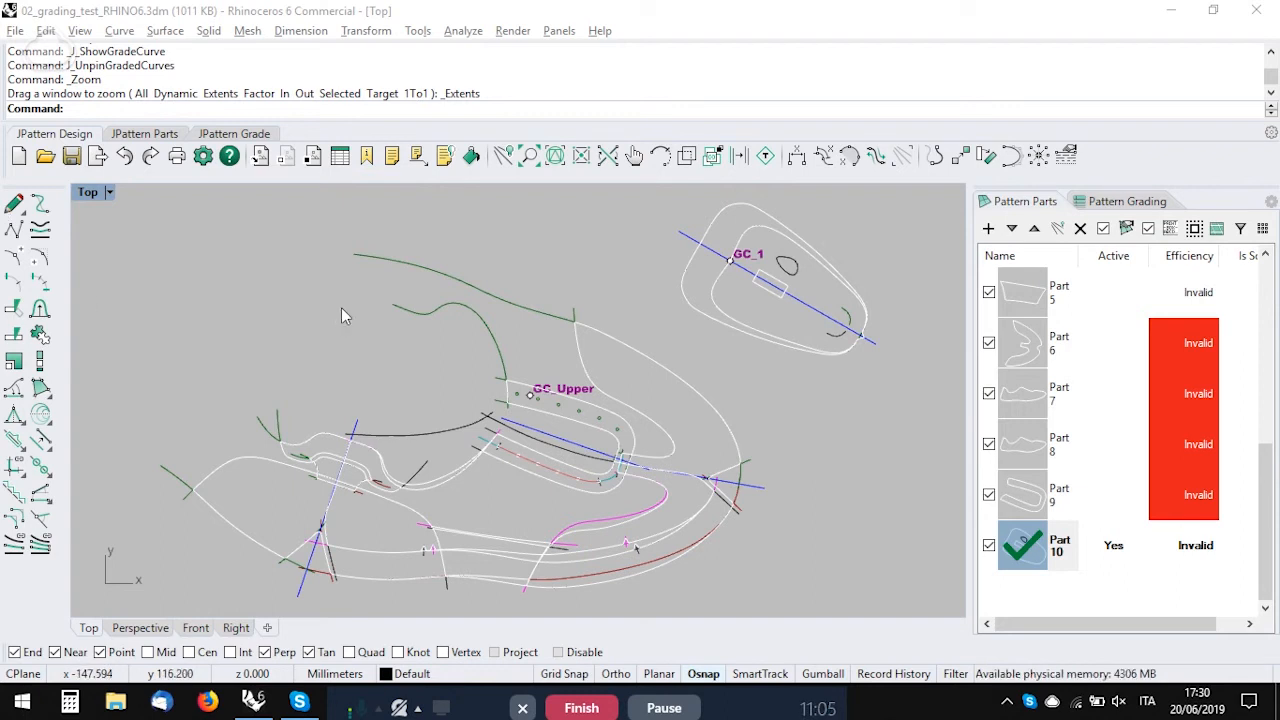
Step: Move the GC_Upper grading center from the eyelet area into the open space inside the collar curve
left_click(529, 398)
left_click_drag(529, 398, 397, 374)
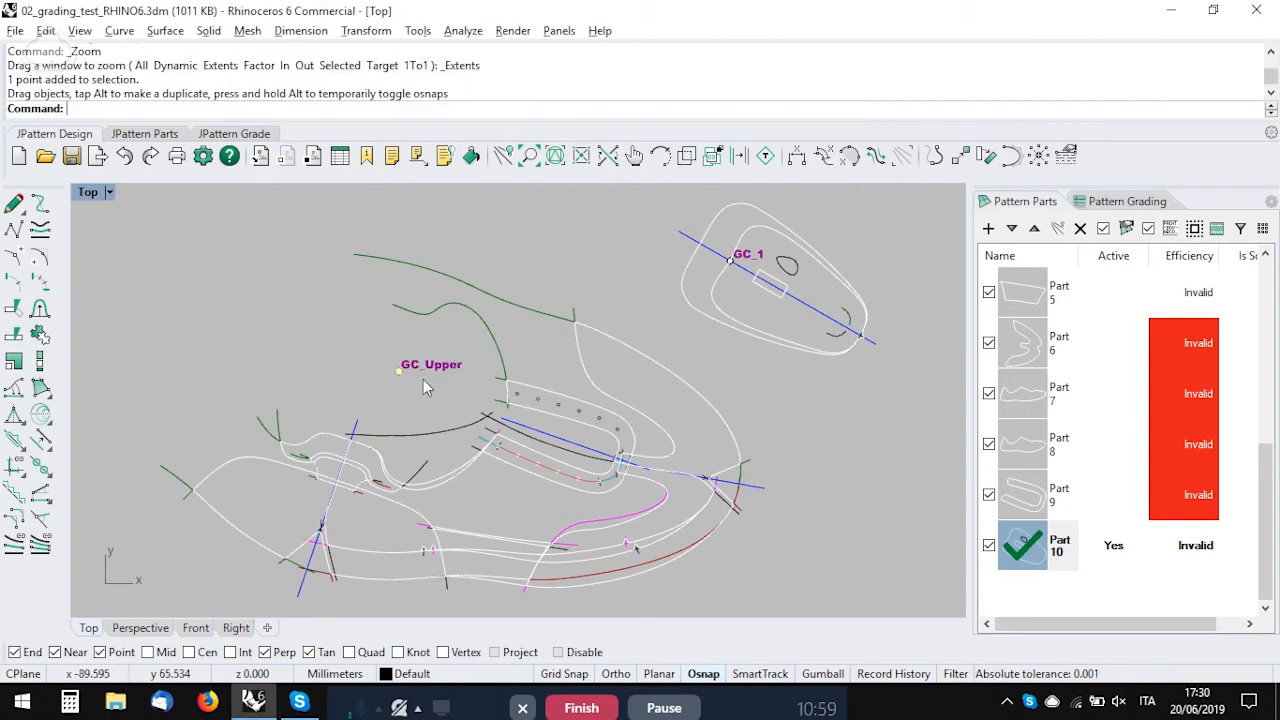
scroll(398, 376, "up", 1)
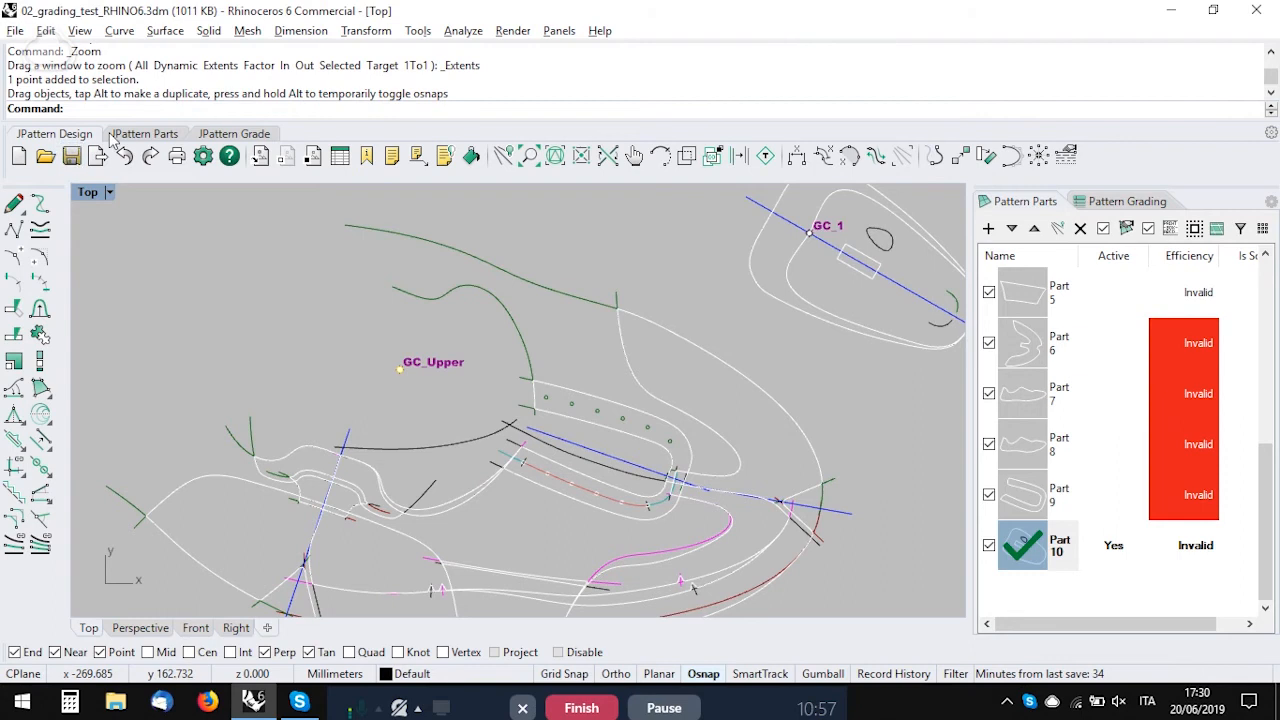
Step: Show the graded lines of all parts for every size from 6 to 10 and pin them in the view
left_click(220, 134)
left_click(46, 156)
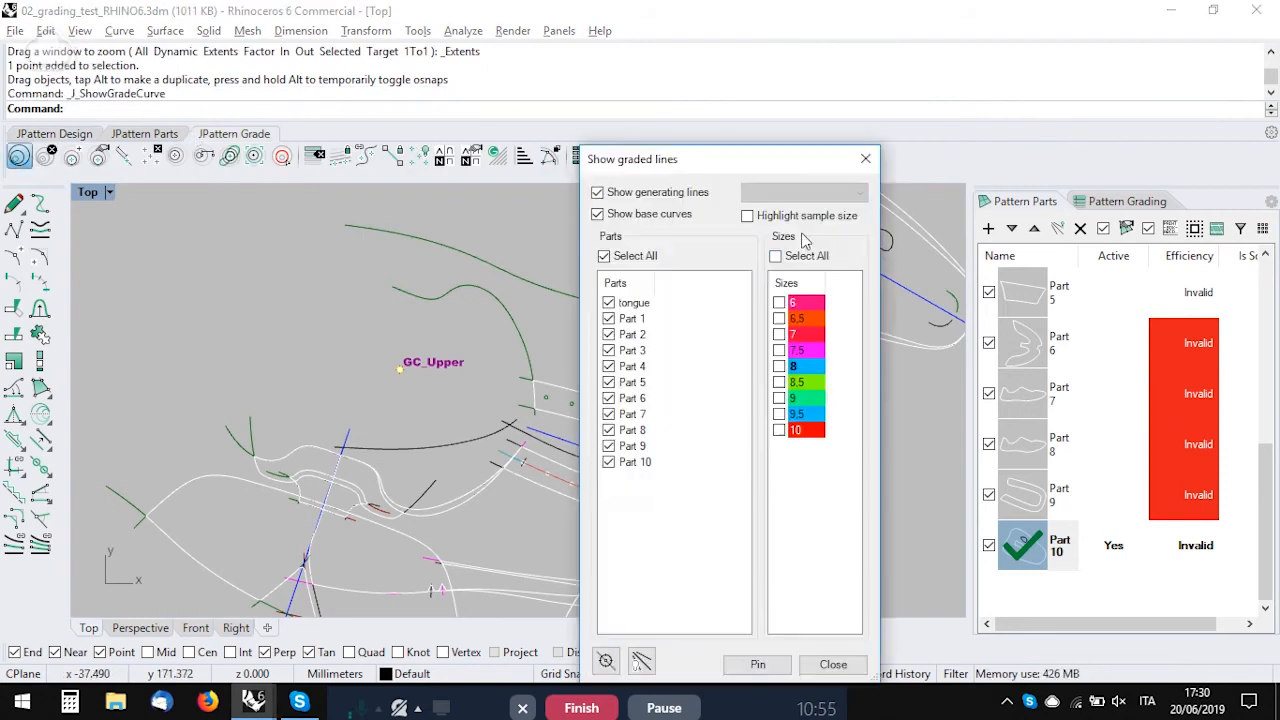
left_click(810, 256)
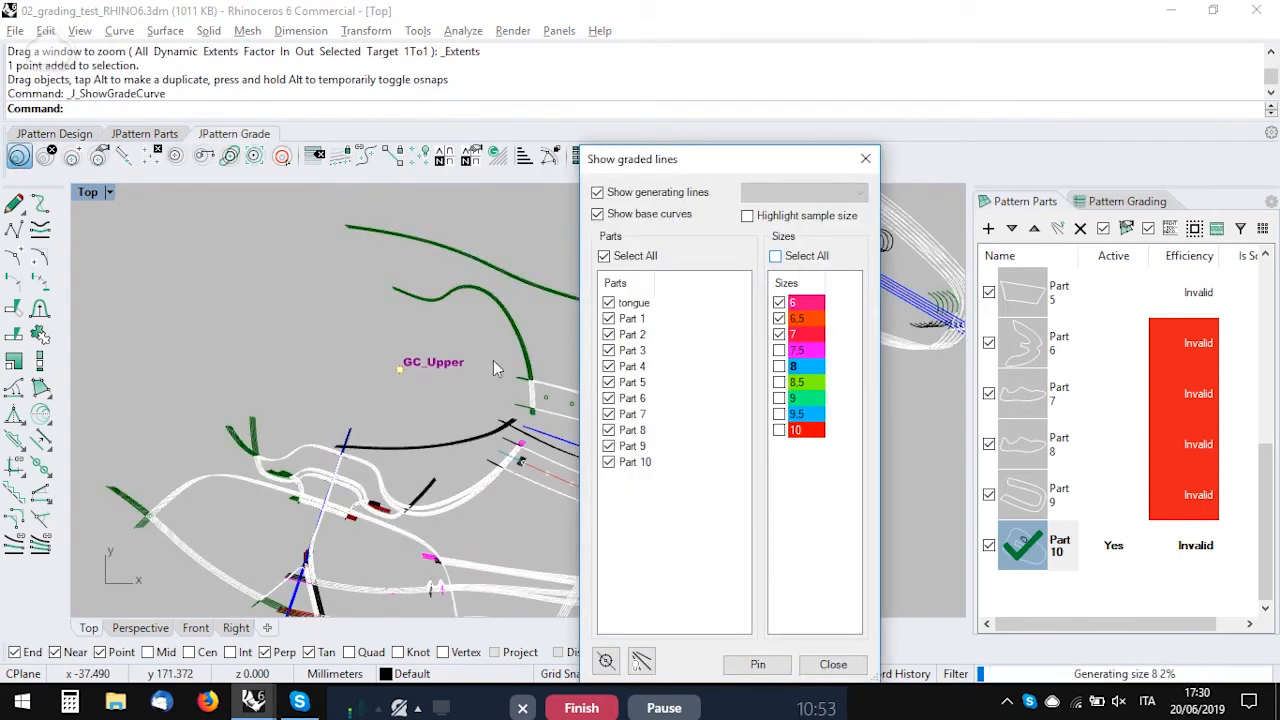
left_click(758, 665)
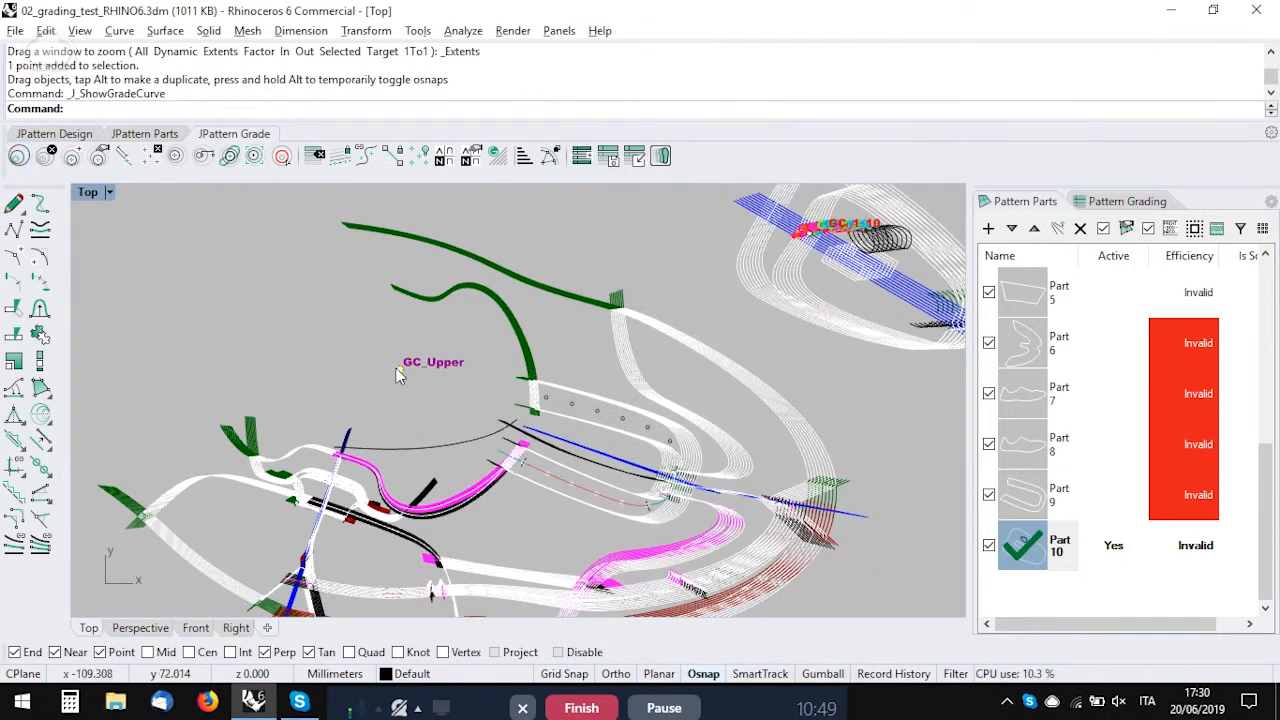
Step: Move the GC_Upper grading center above the upper, far out beyond the heel, and finally back into the open space inside the collar curve
left_click_drag(398, 372, 543, 240)
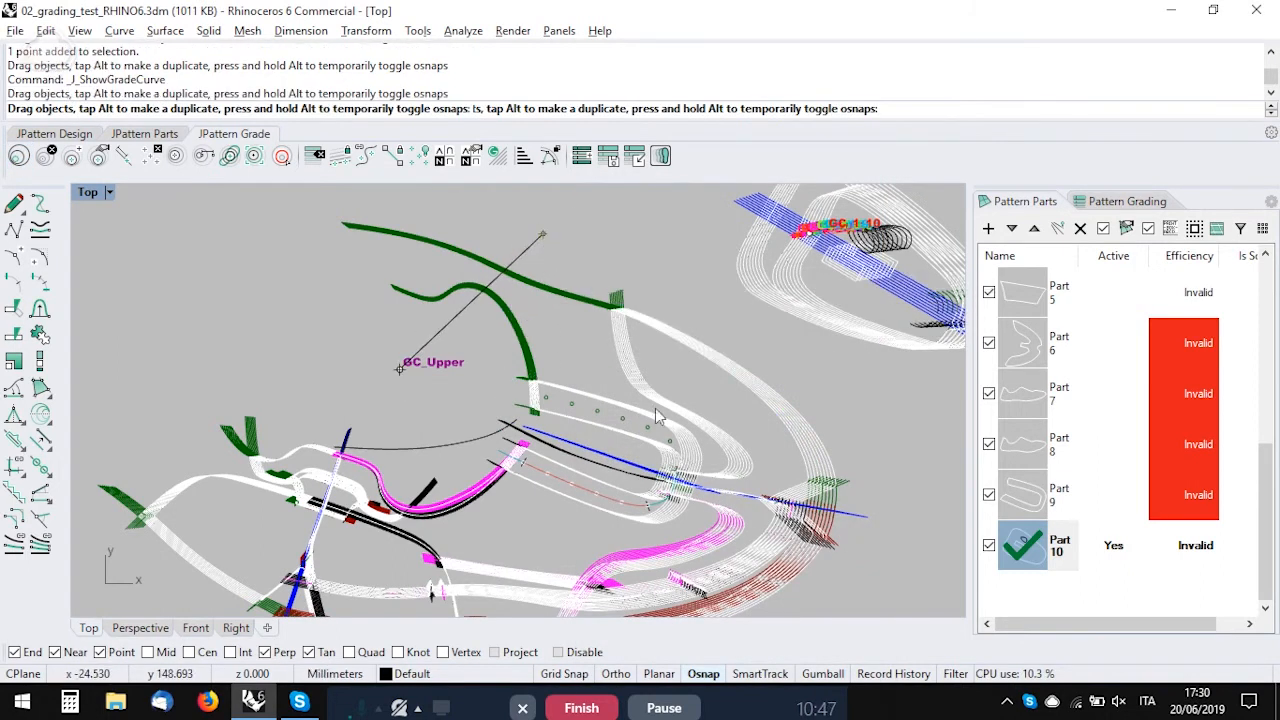
scroll(597, 497, "down", 4)
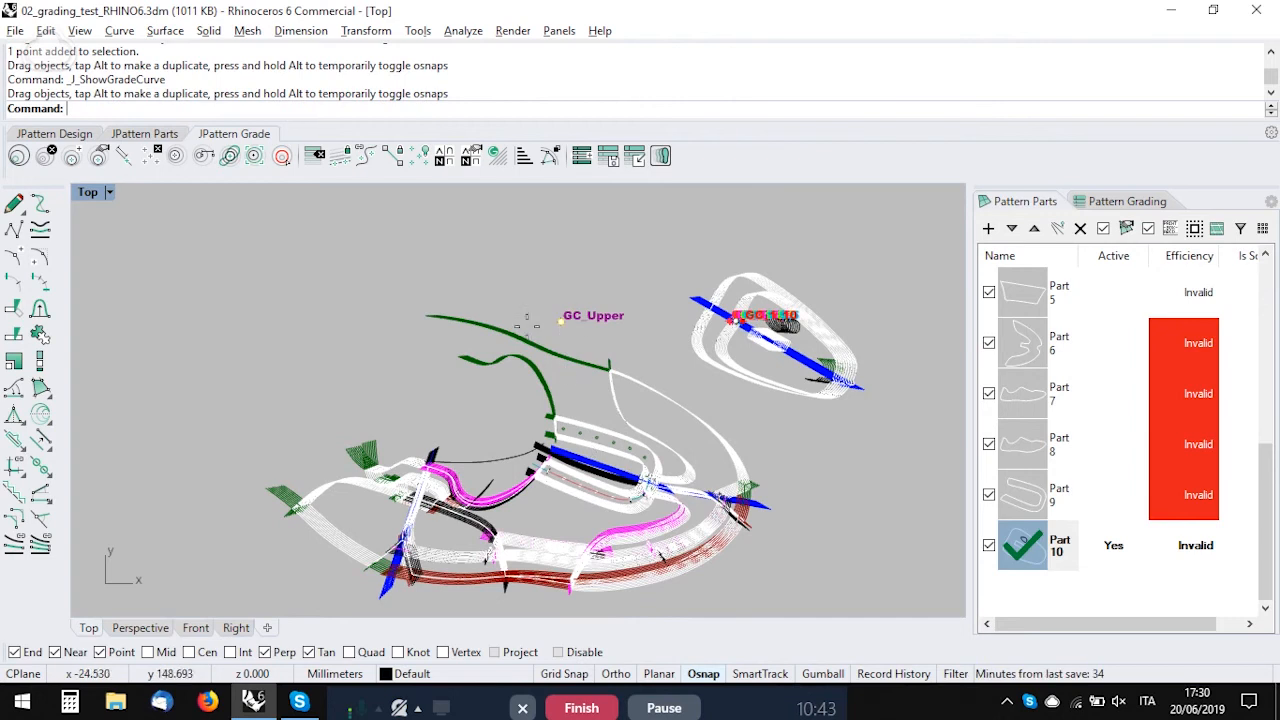
left_click_drag(558, 320, 199, 285)
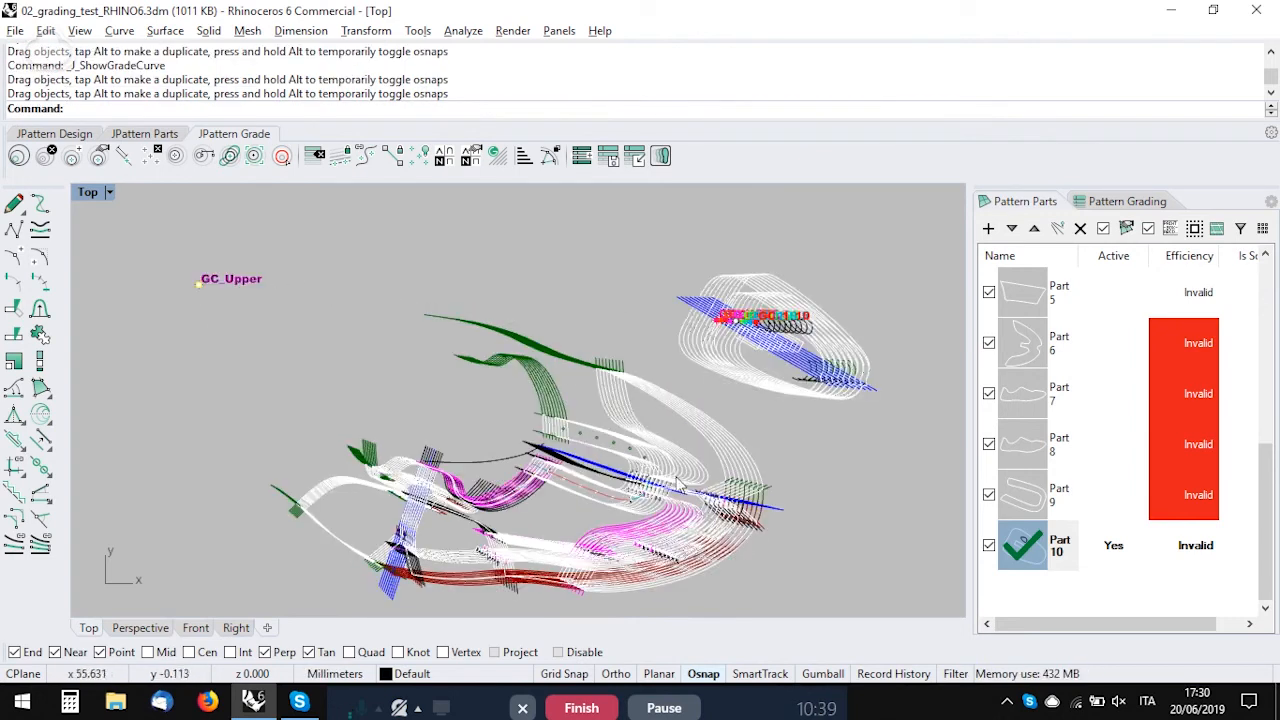
left_click_drag(155, 238, 440, 398)
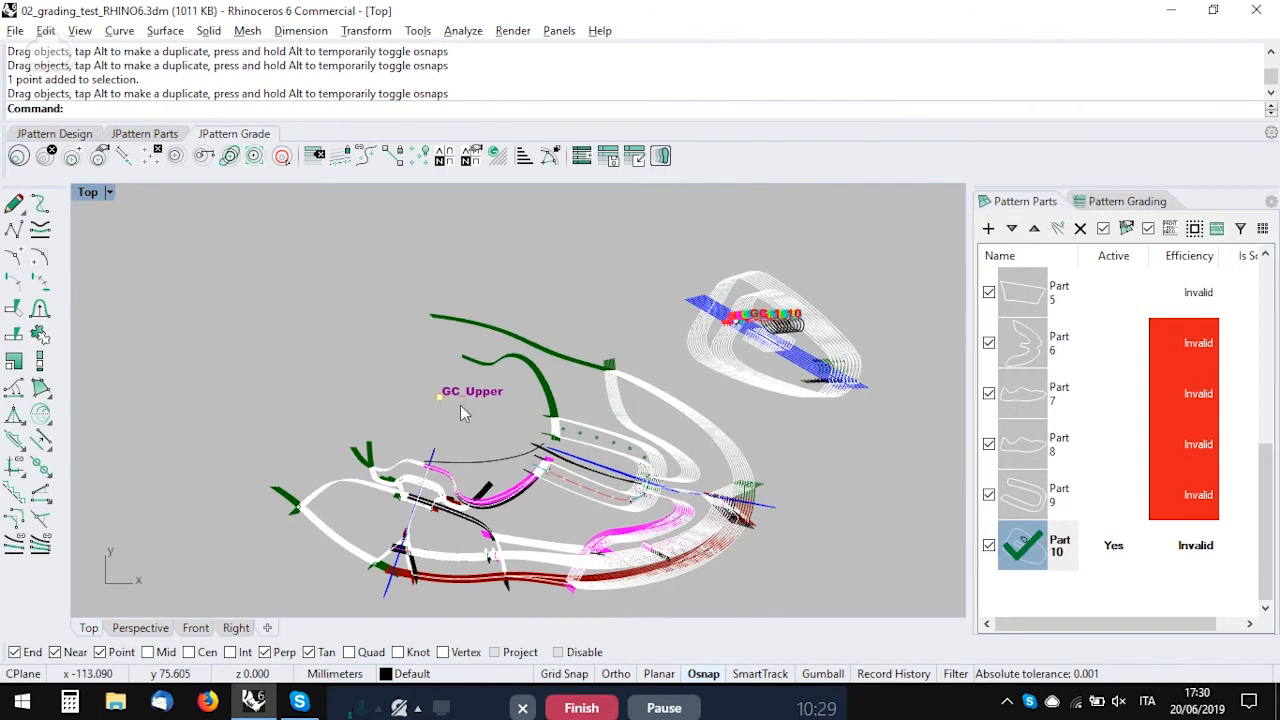
Step: Unpin the graded lines of all parts
left_click(47, 157)
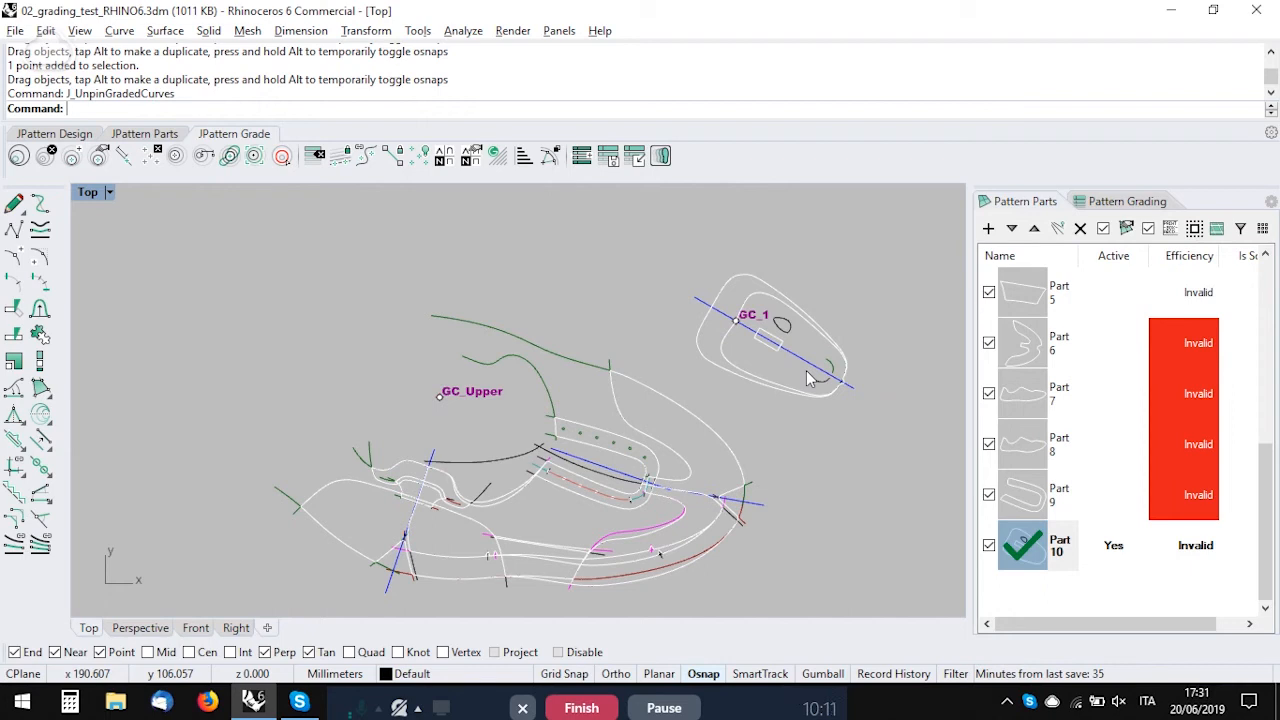
Step: Try a new grading center between the inner outline and the small rectangle of the GC_1 piece, grading that rectangle like a margin
scroll(795, 355, "up", 4)
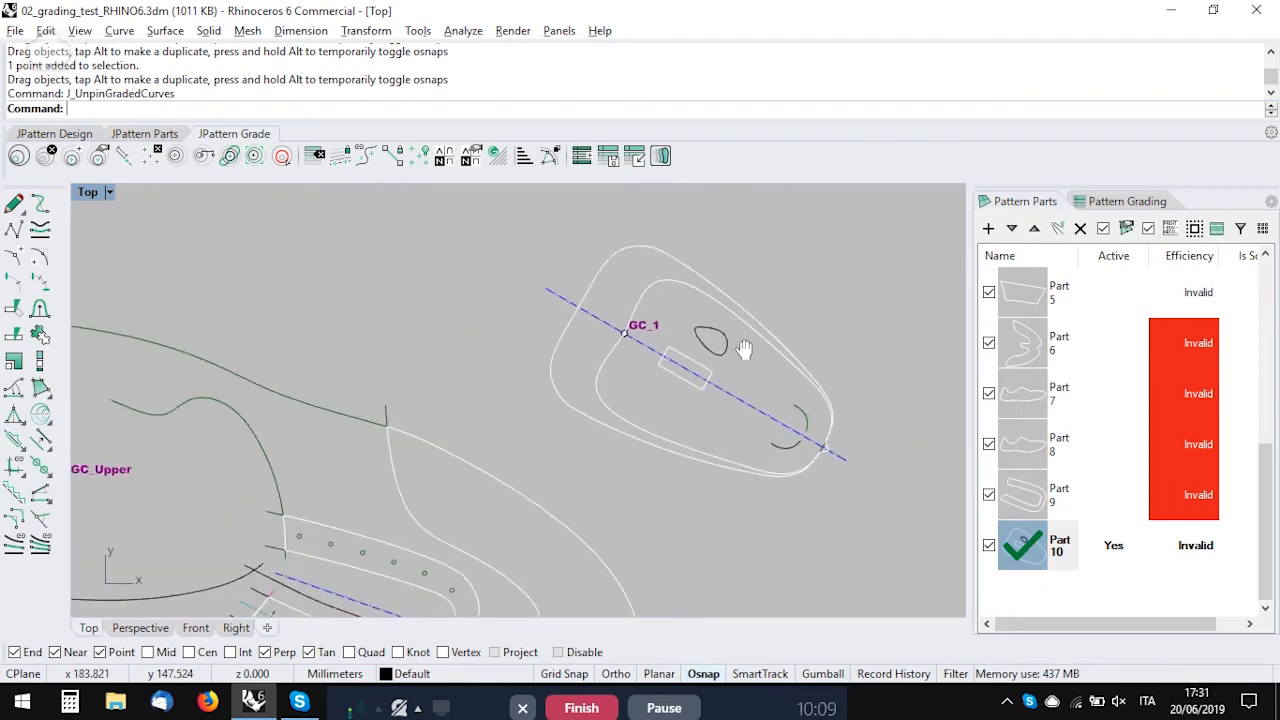
scroll(745, 348, "up", 5)
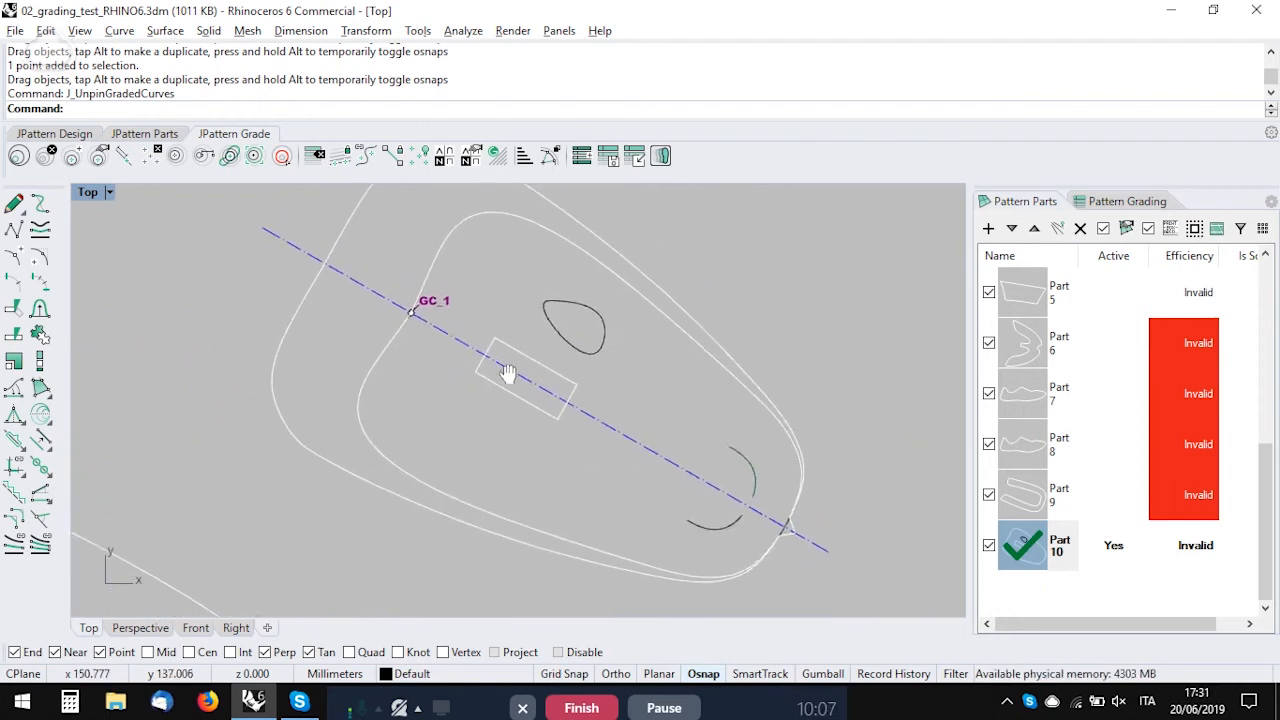
scroll(415, 327, "up", 2)
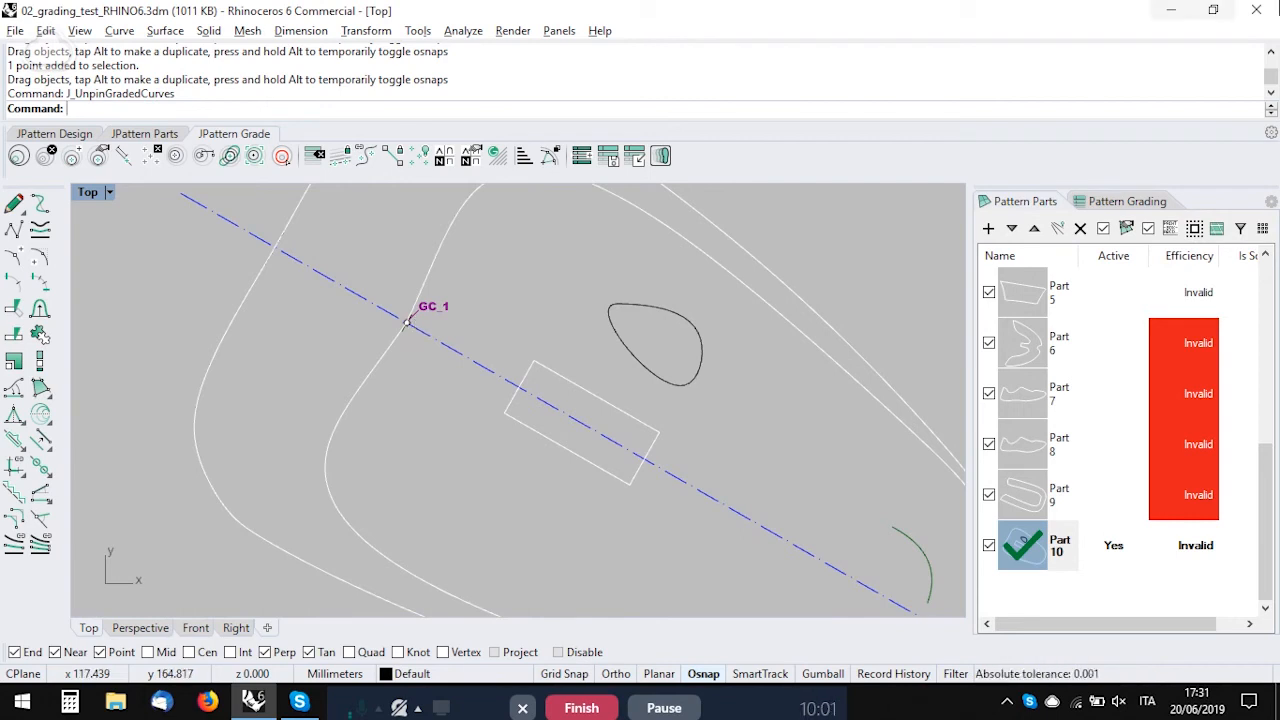
left_click(72, 155)
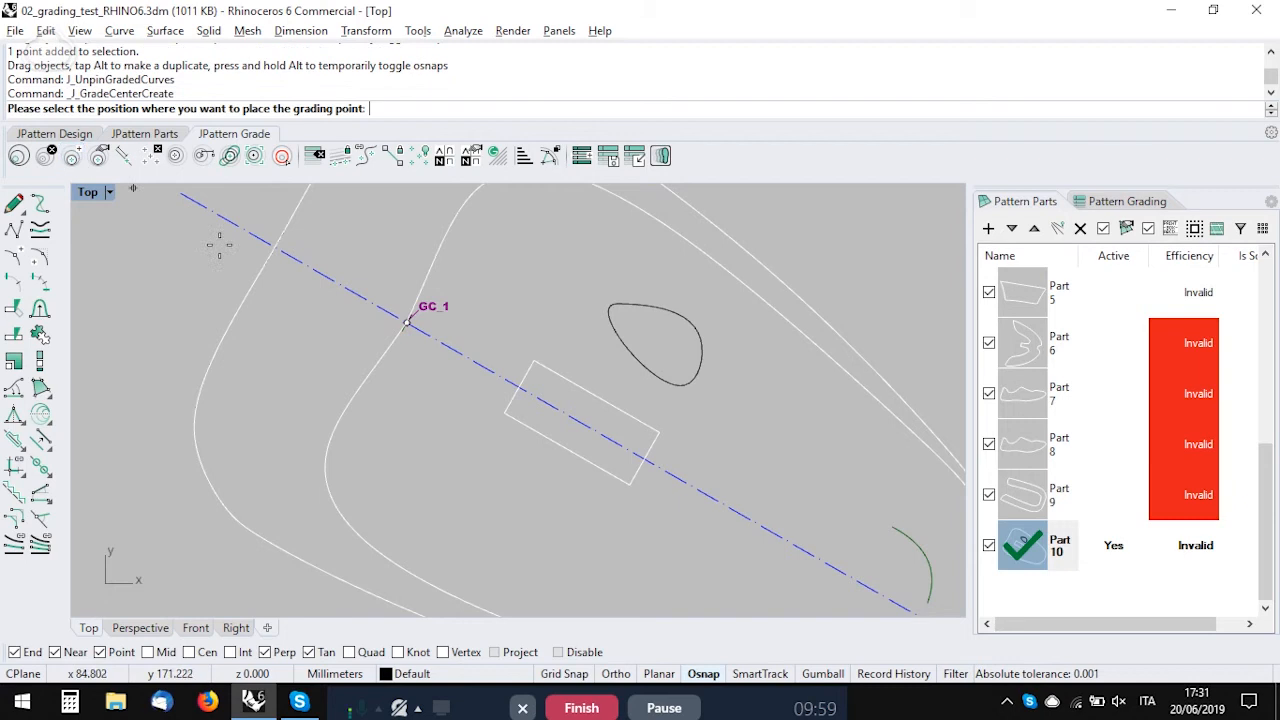
left_click(412, 442)
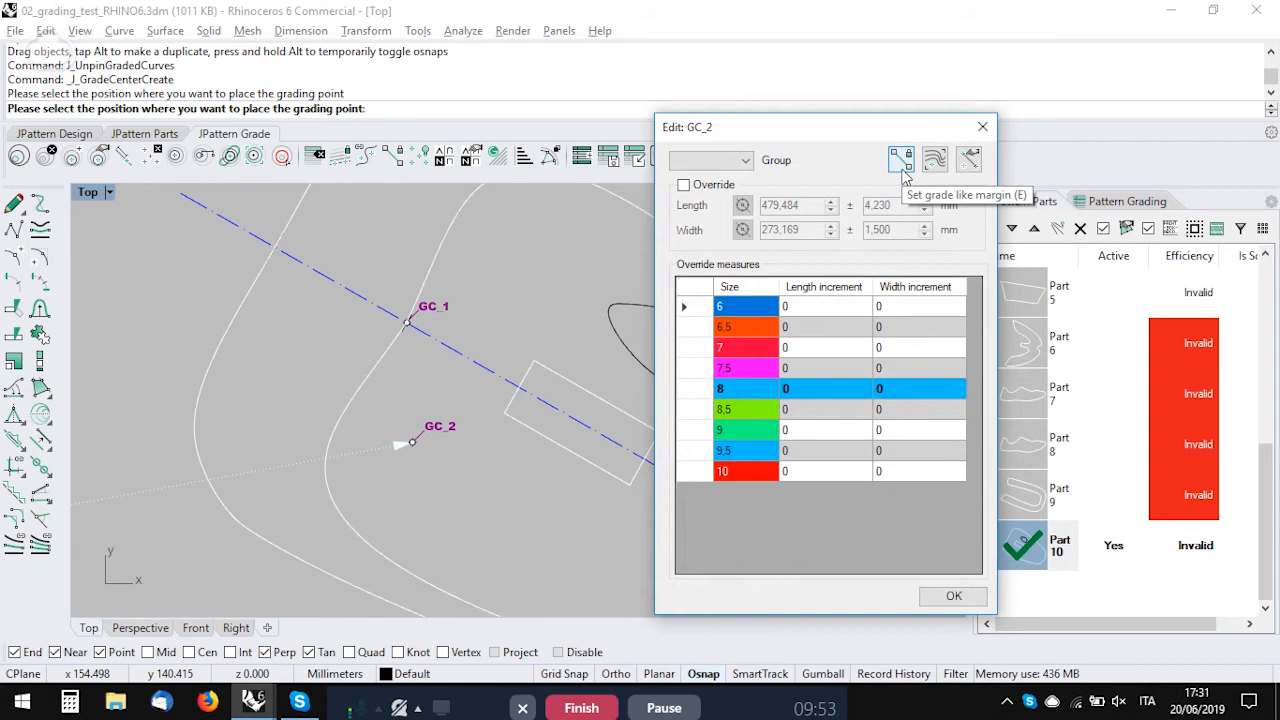
left_click(902, 164)
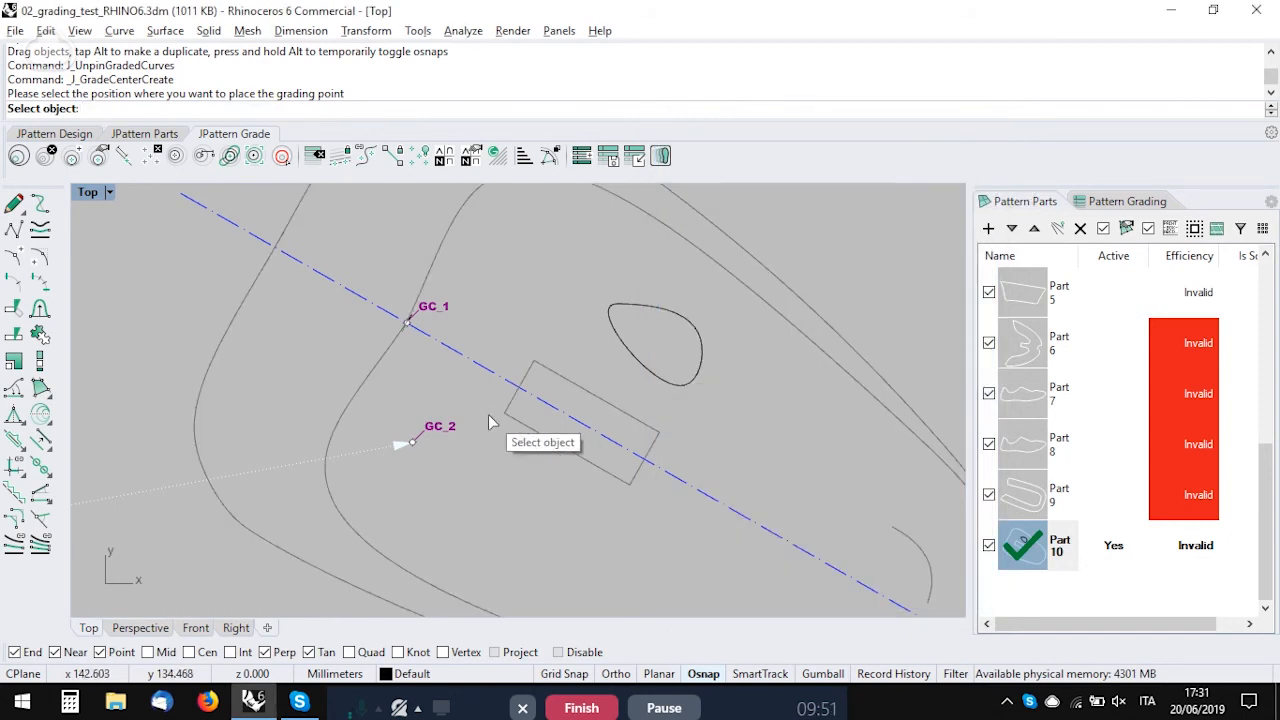
left_click(529, 423)
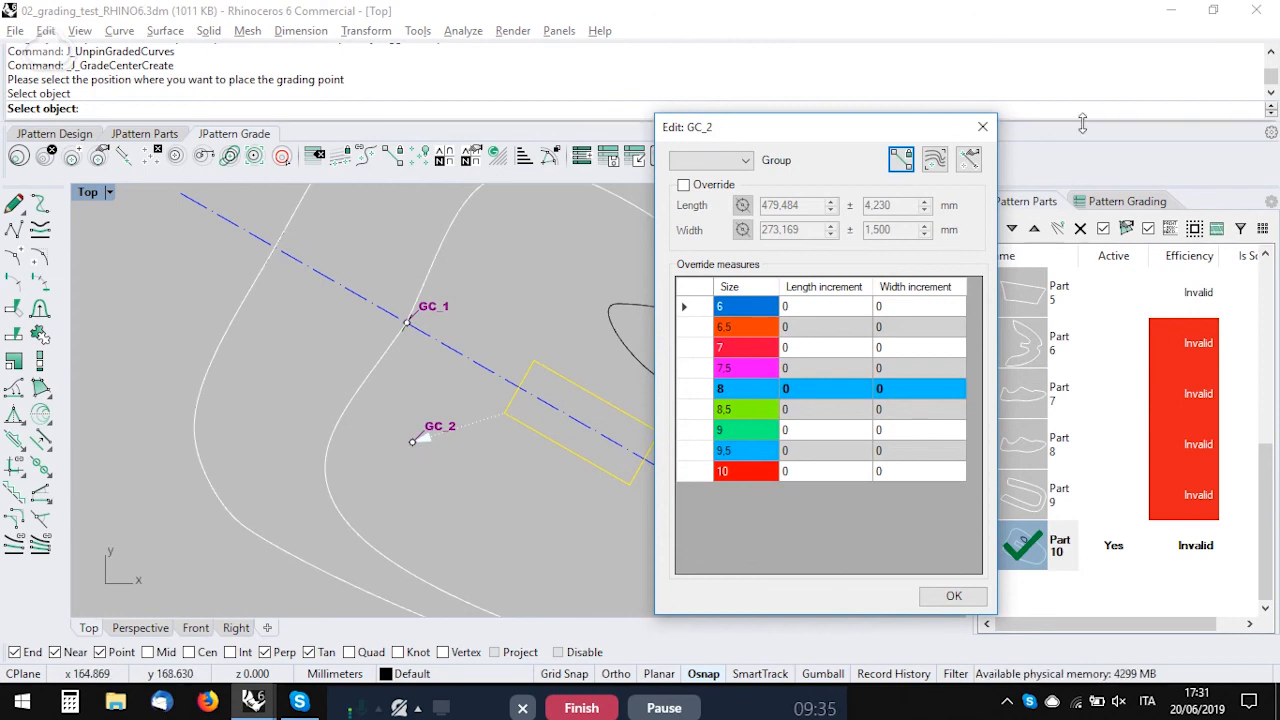
left_click(983, 127)
Step: Show the graded lines of all parts for every size from 6 to 10 and pin them to the document
left_click(640, 362)
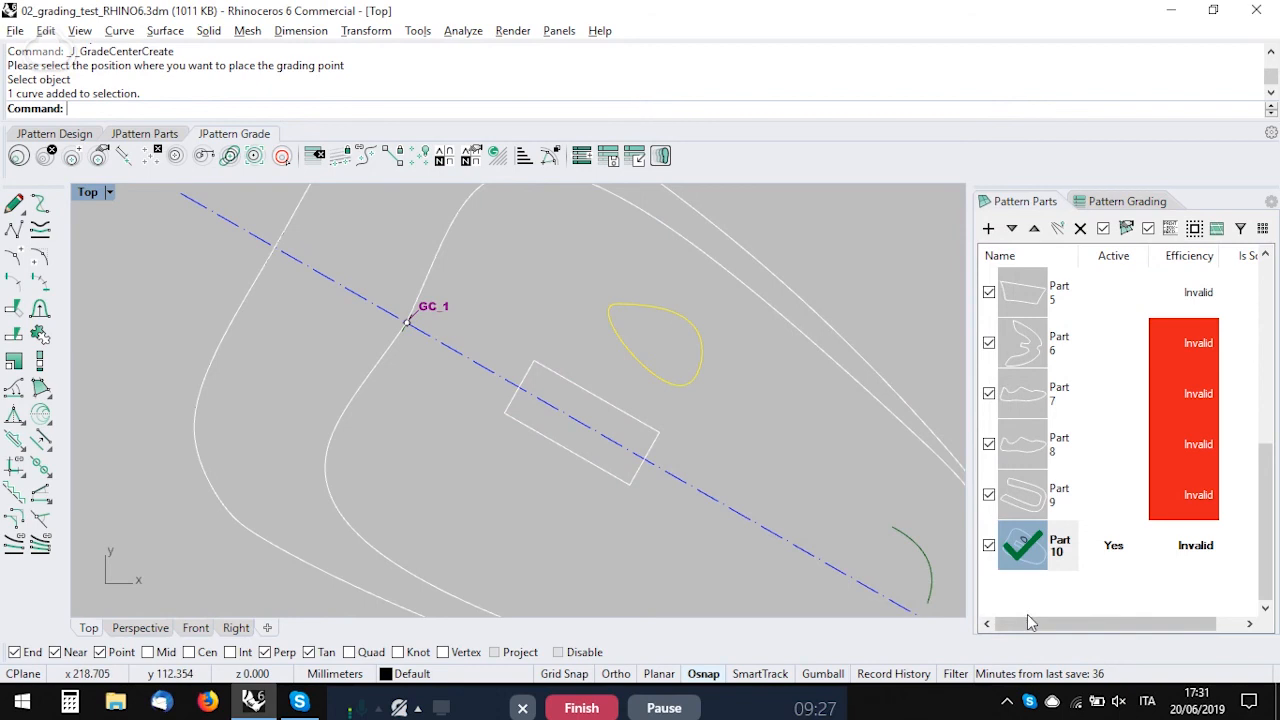
left_click(545, 472)
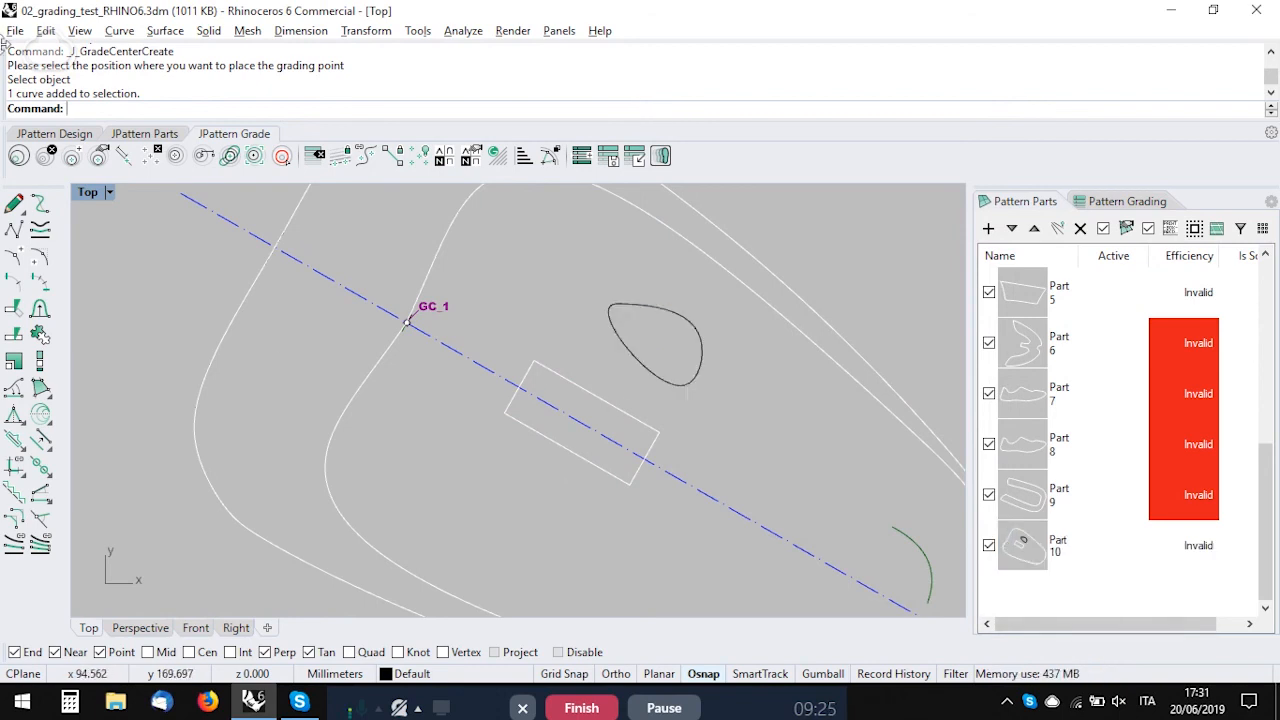
left_click(659, 158)
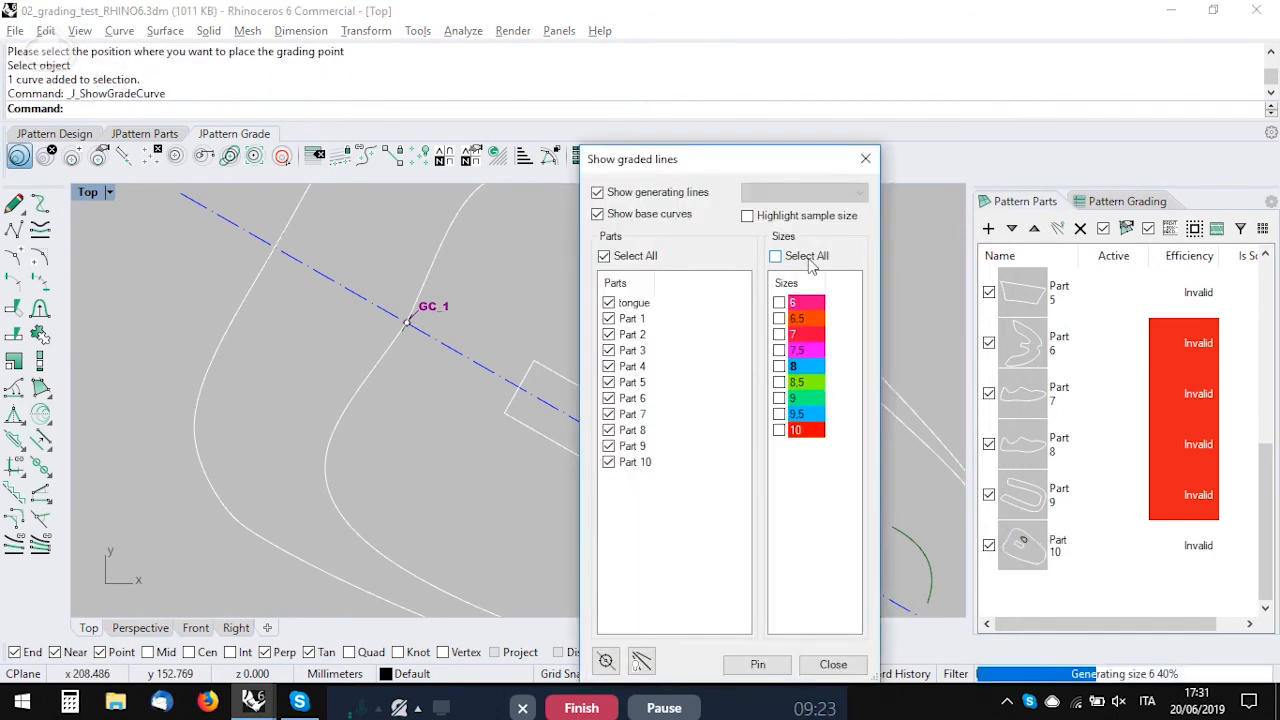
left_click(760, 664)
Step: Measure the distance from the size 6 grading center to the size 6 rectangle's near edge along the center line
scroll(515, 324, "up", 3)
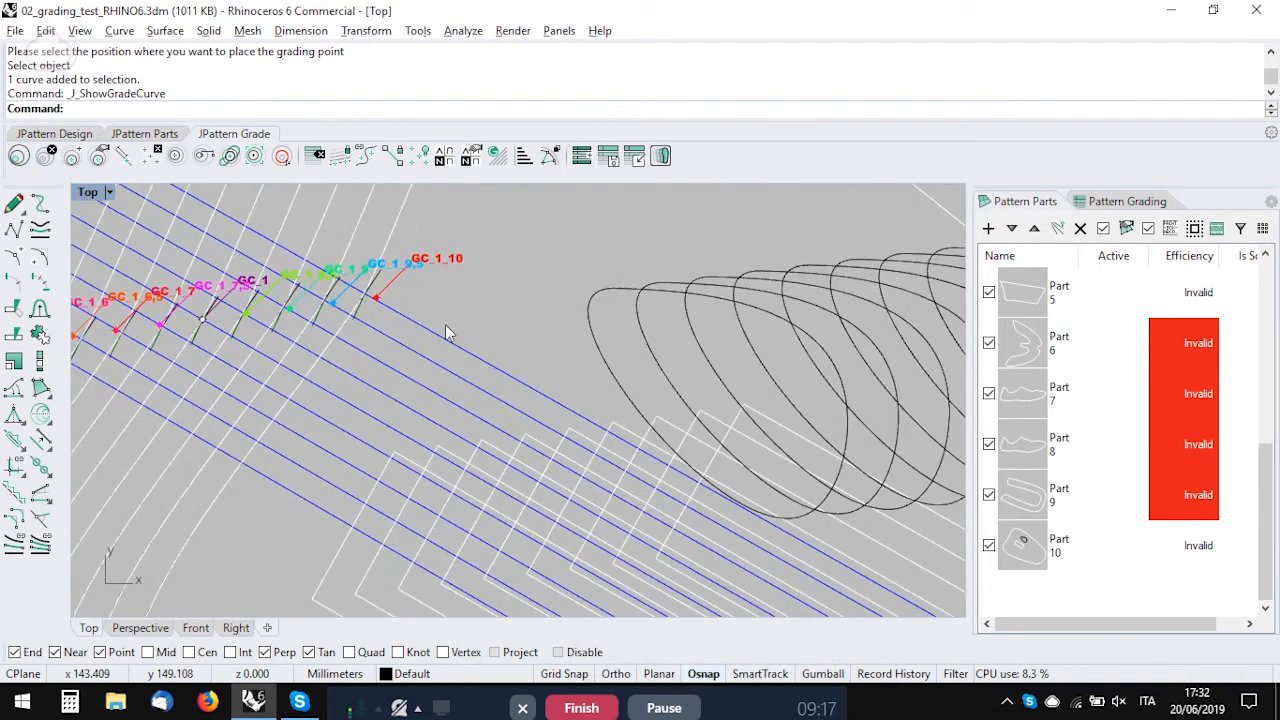
scroll(455, 325, "up", 1)
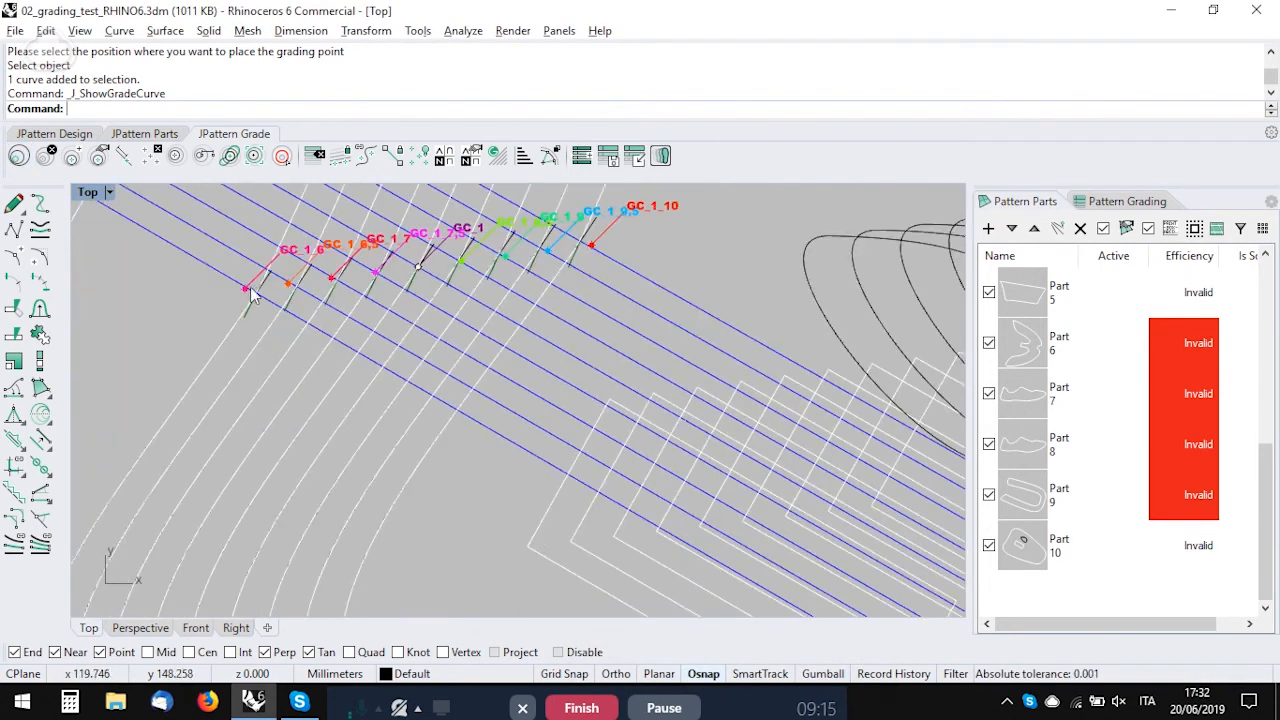
left_click(19, 158)
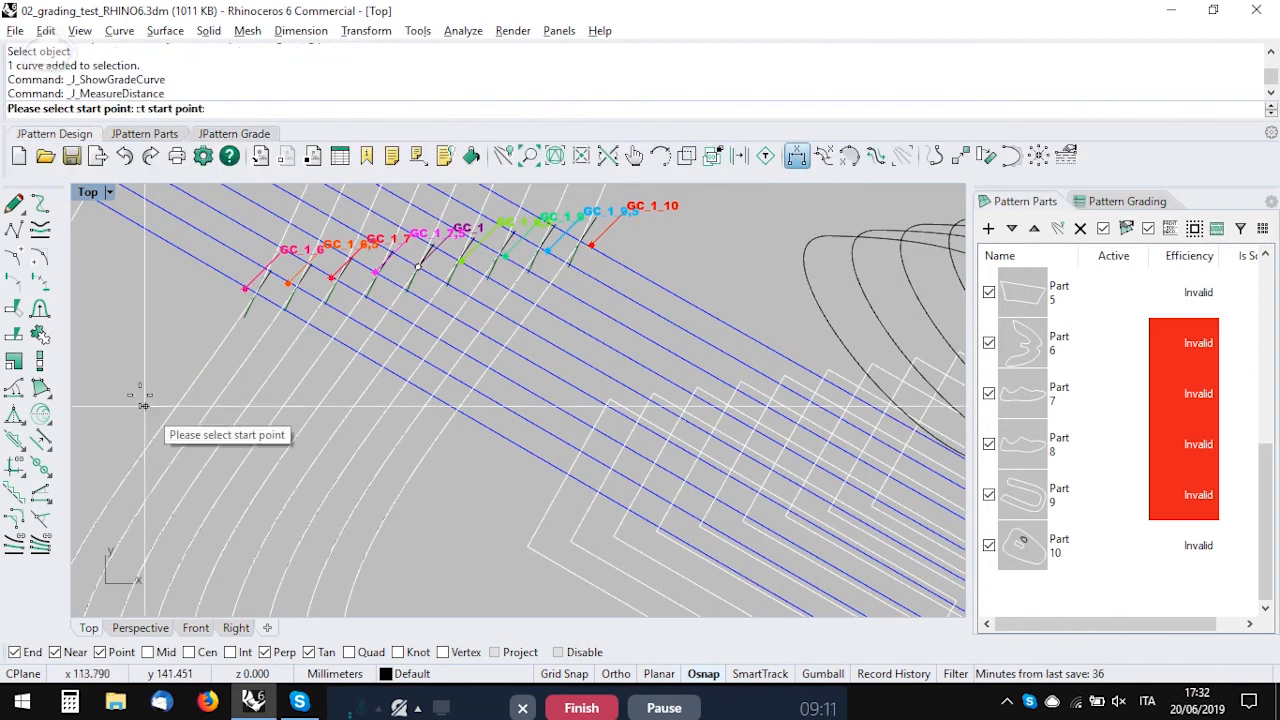
scroll(249, 290, "up", 3)
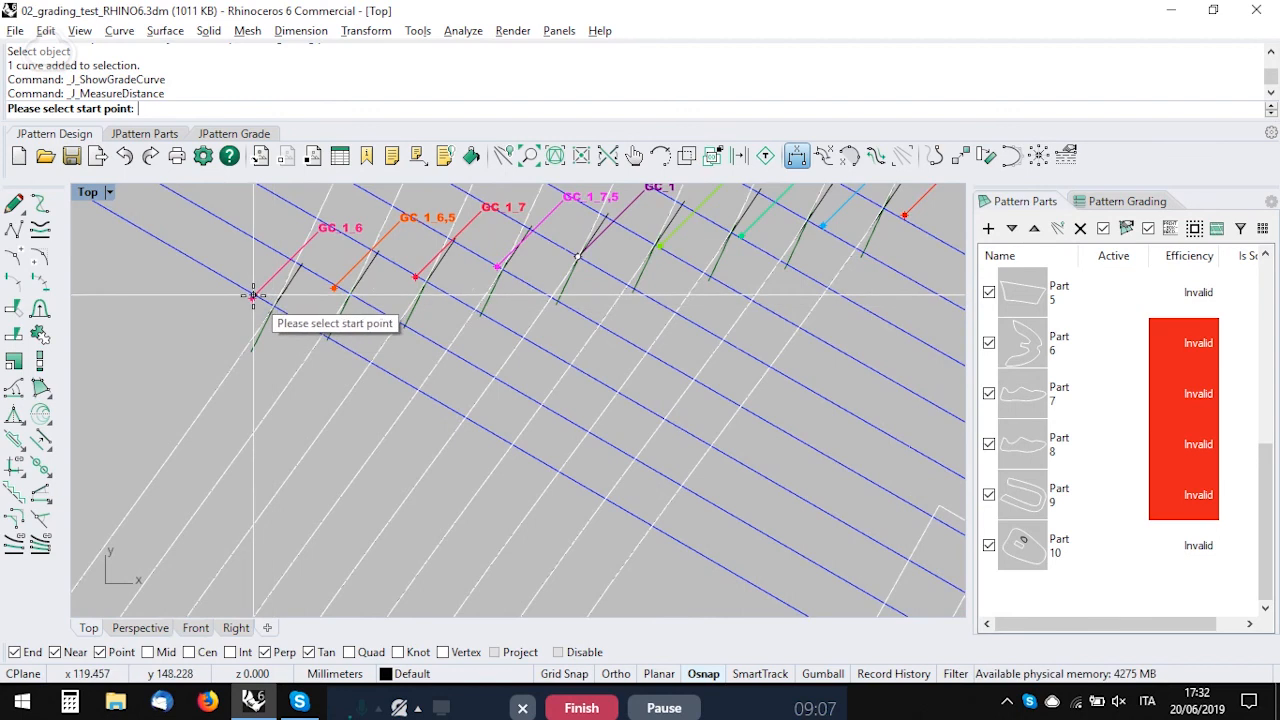
left_click(253, 295)
scroll(281, 323, "down", 3)
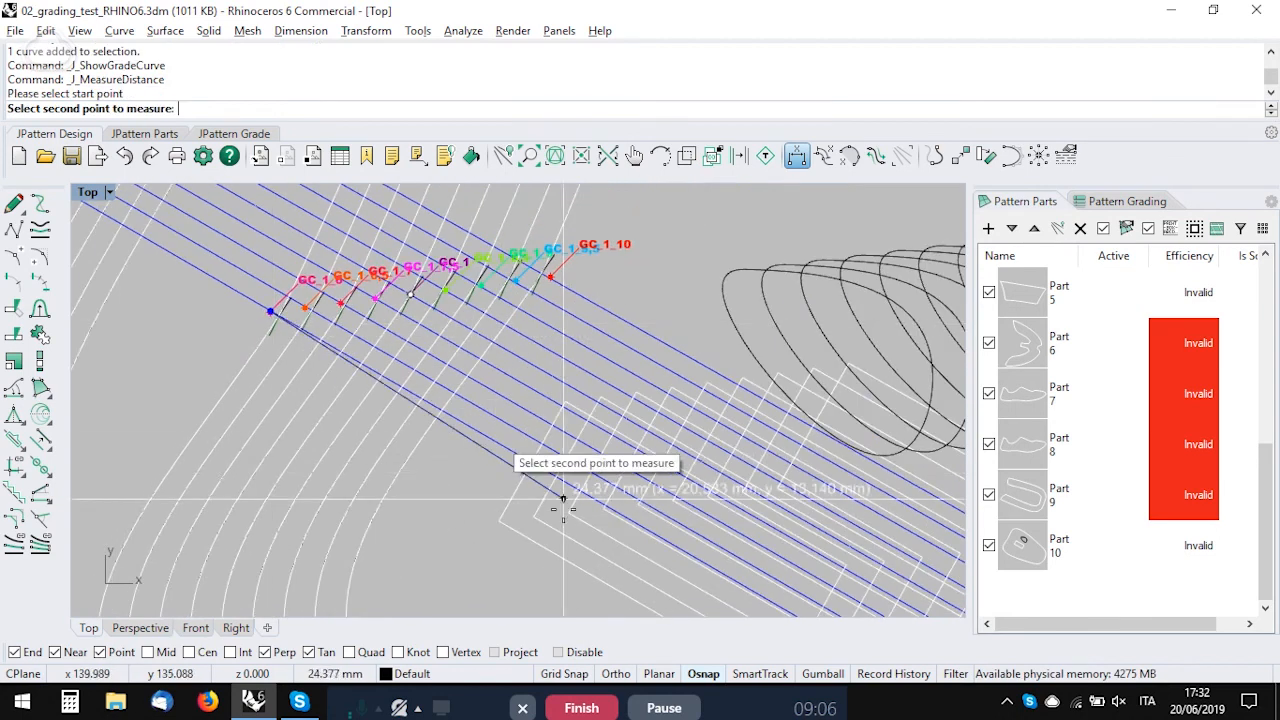
left_click(505, 458)
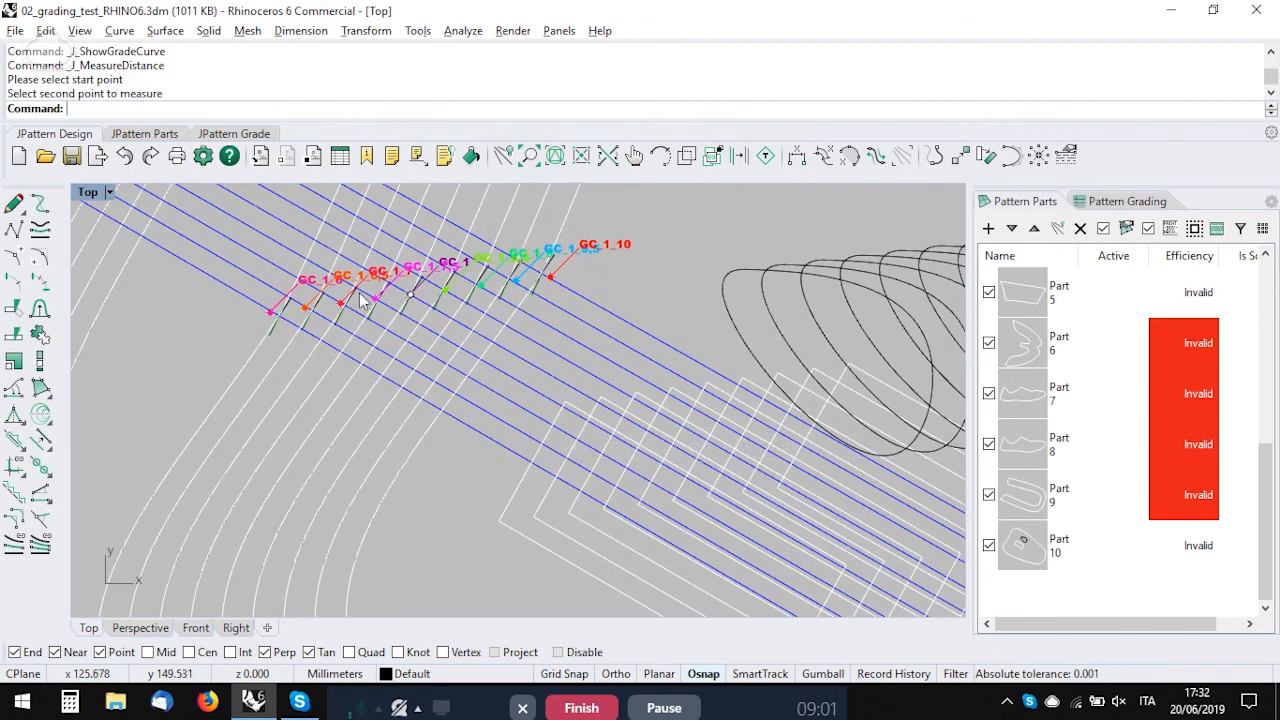
key("Return")
scroll(310, 307, "up", 3)
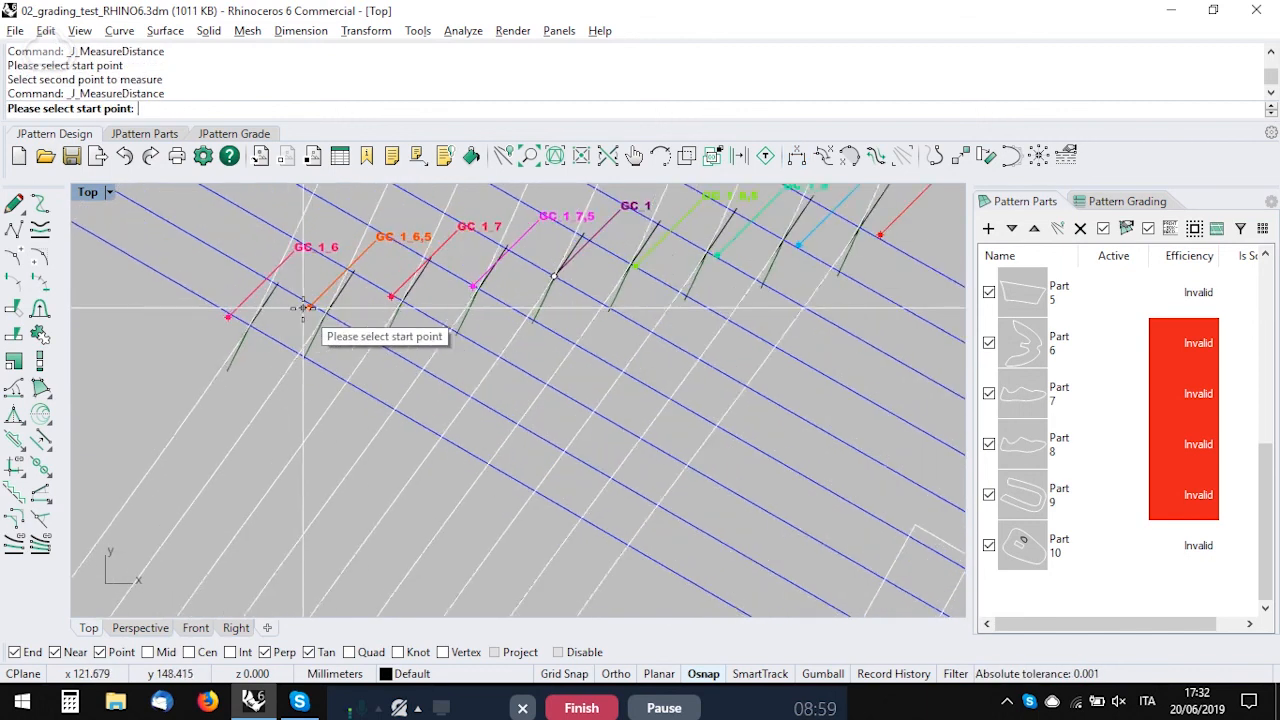
scroll(308, 305, "up", 3)
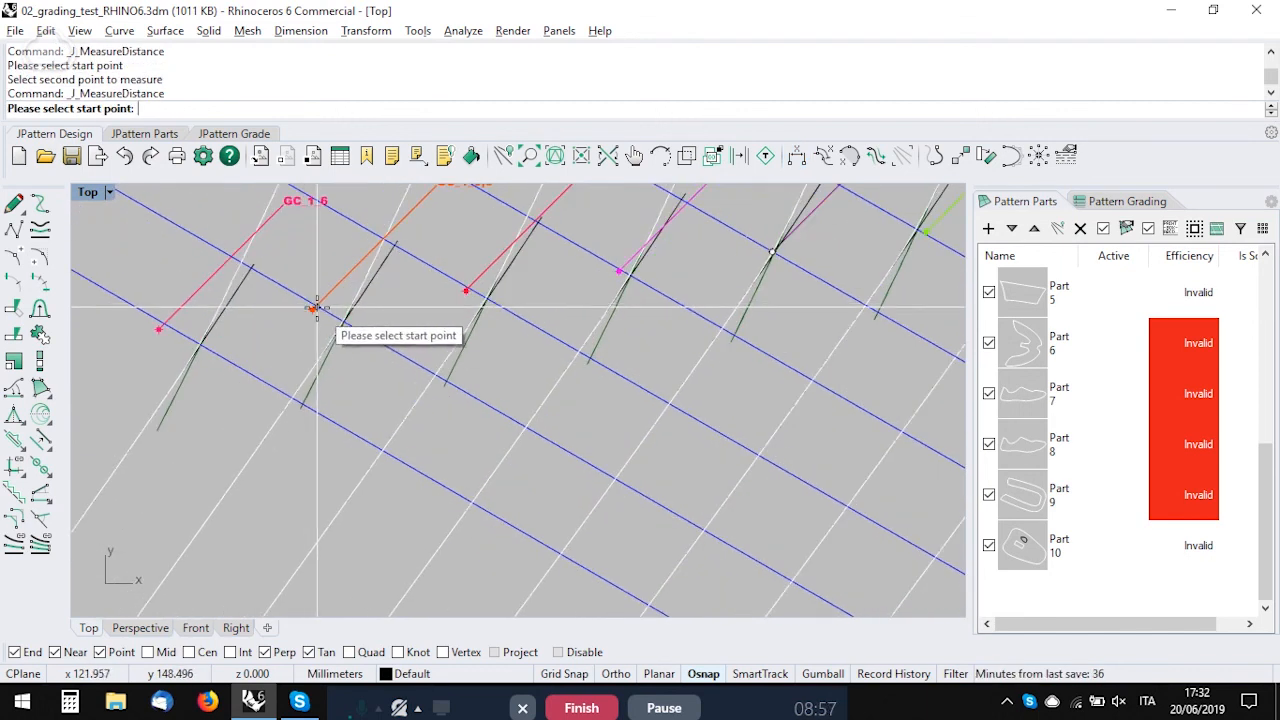
left_click(314, 307)
scroll(380, 335, "down", 3)
scroll(629, 535, "down", 3)
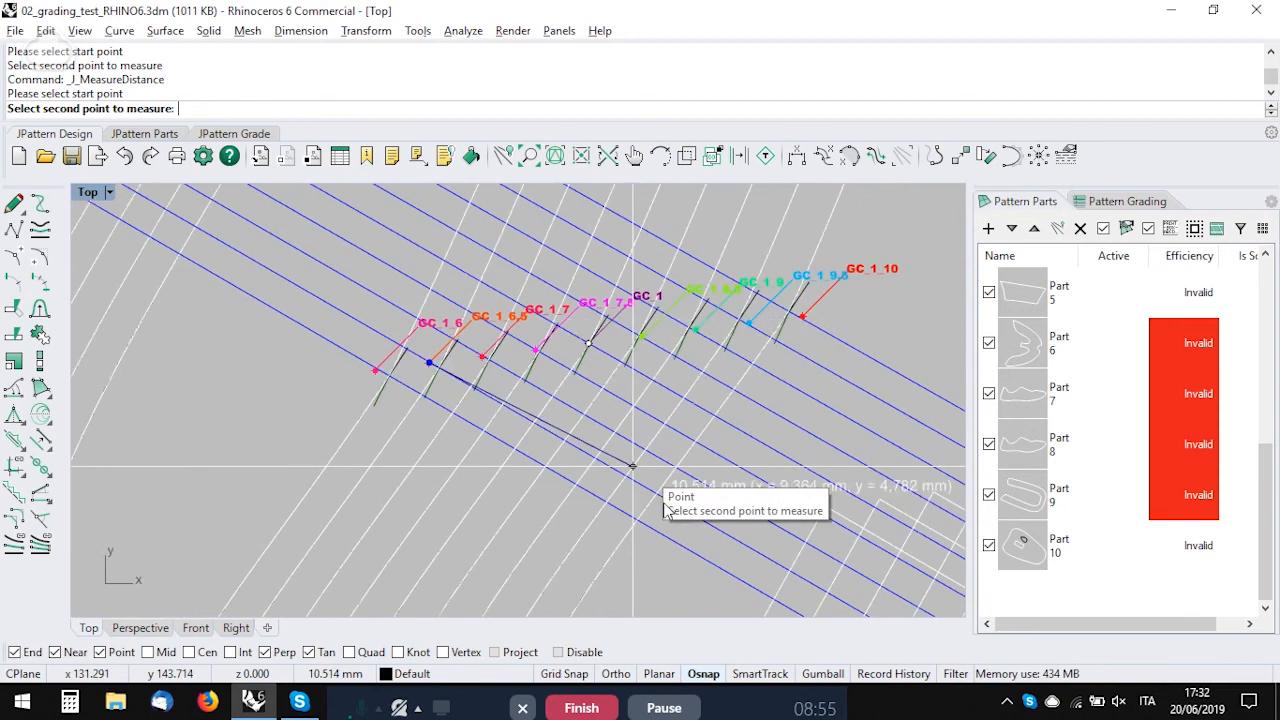
left_click(548, 373)
Step: Measure the distance from the size 6.5 grading center to the size 6.5 rectangle's near edge along the center line
key("Return")
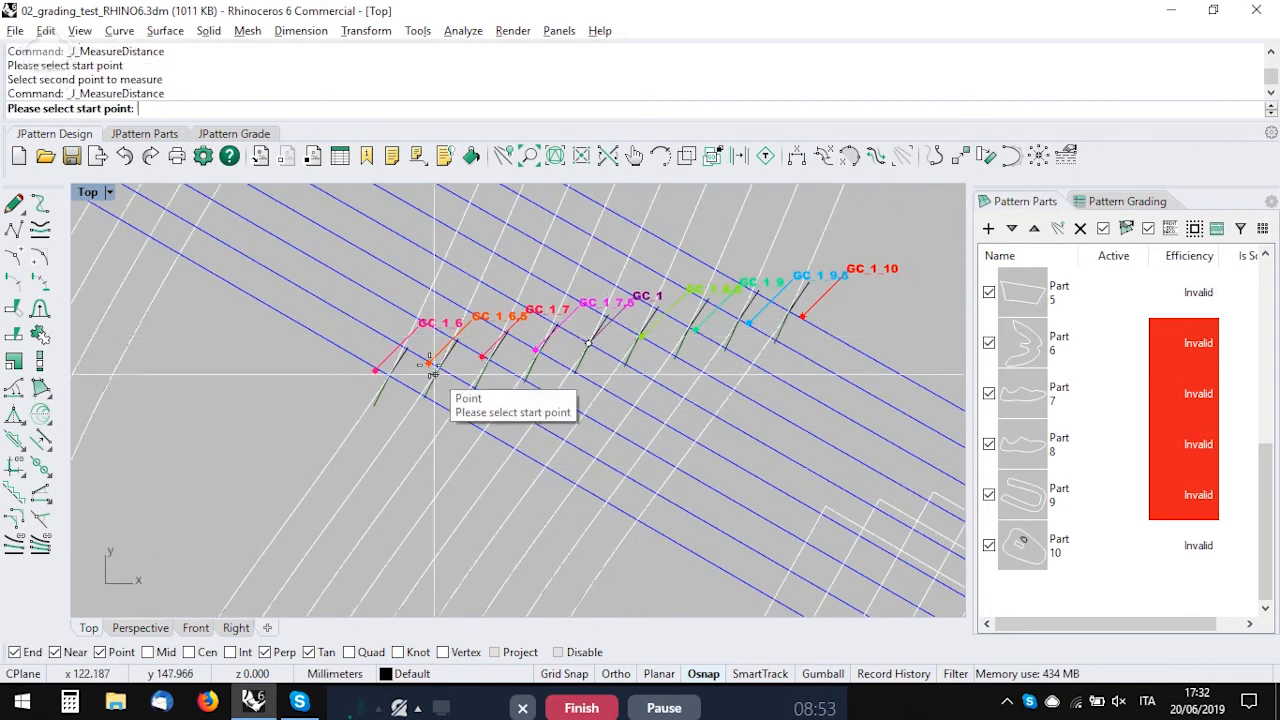
scroll(425, 365, "up", 2)
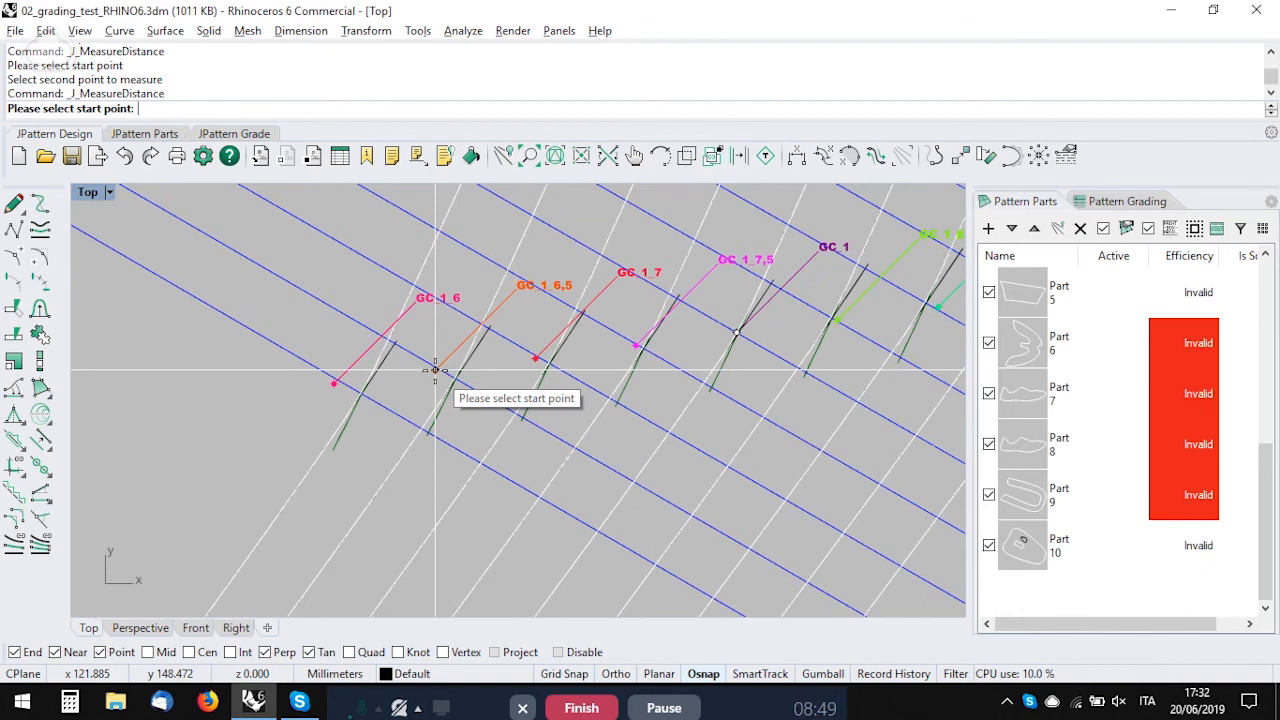
left_click(435, 370)
scroll(594, 423, "up", 4)
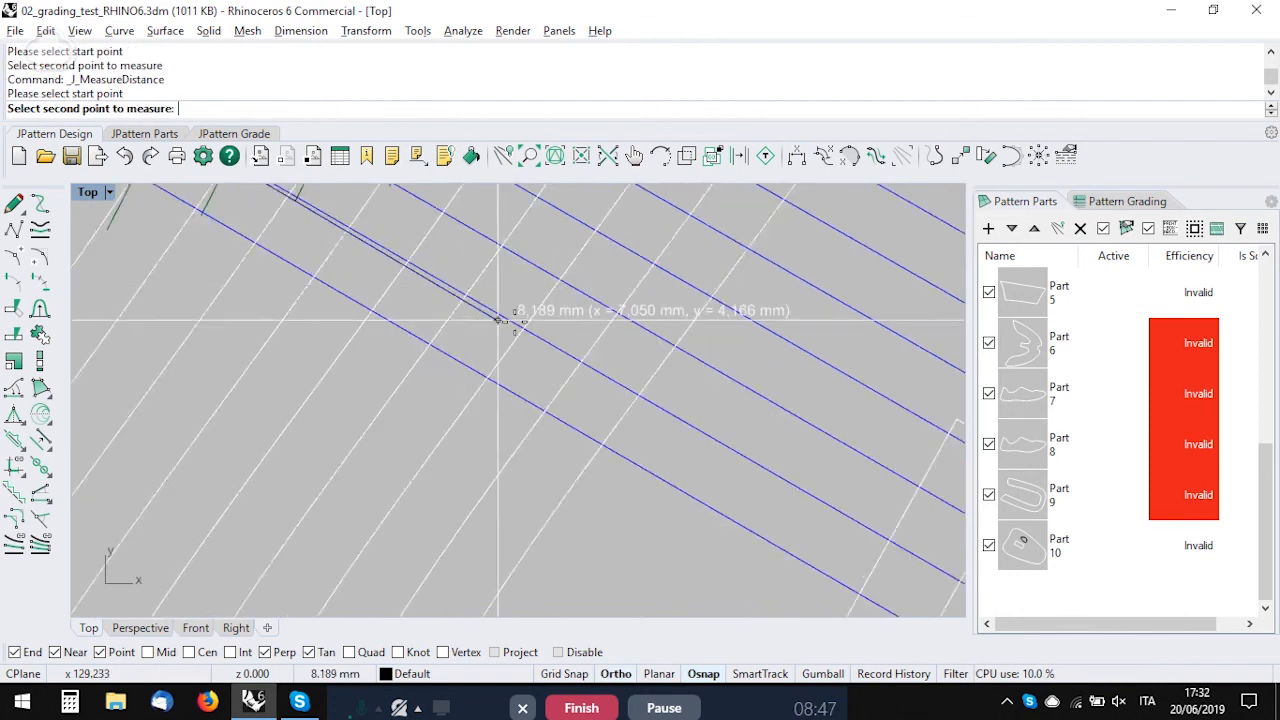
scroll(500, 318, "down", 4)
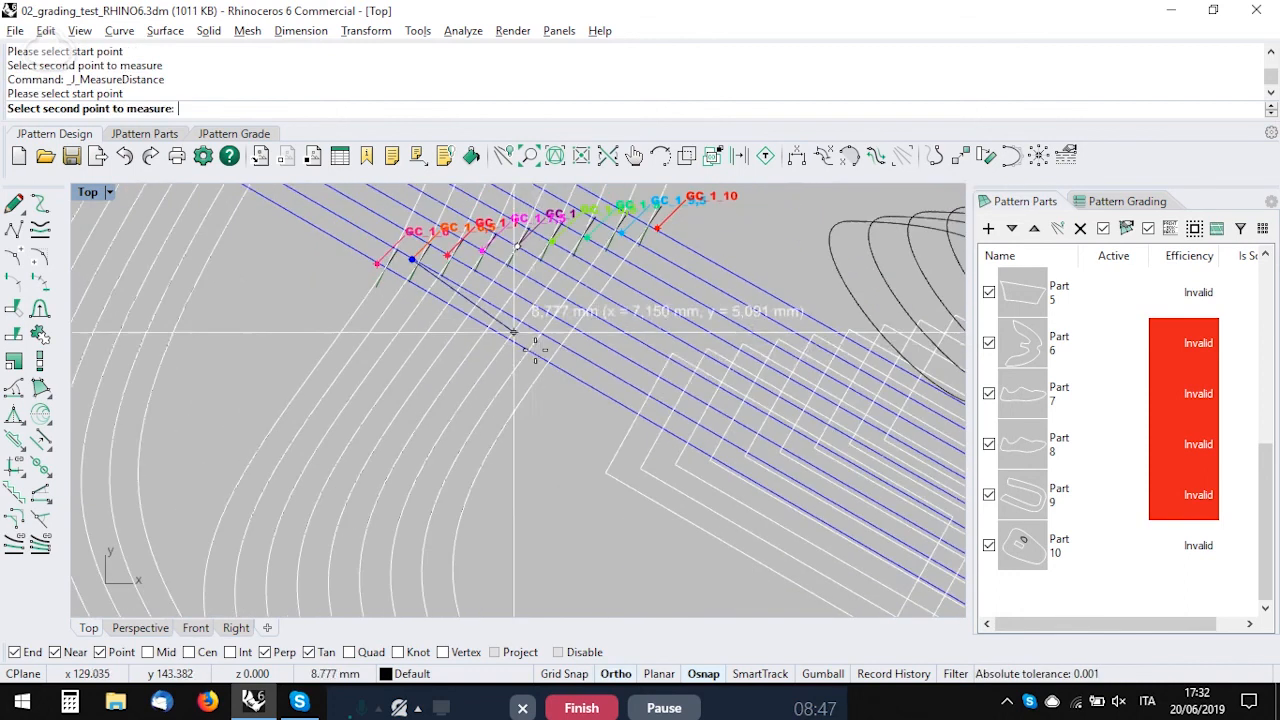
left_click(672, 408)
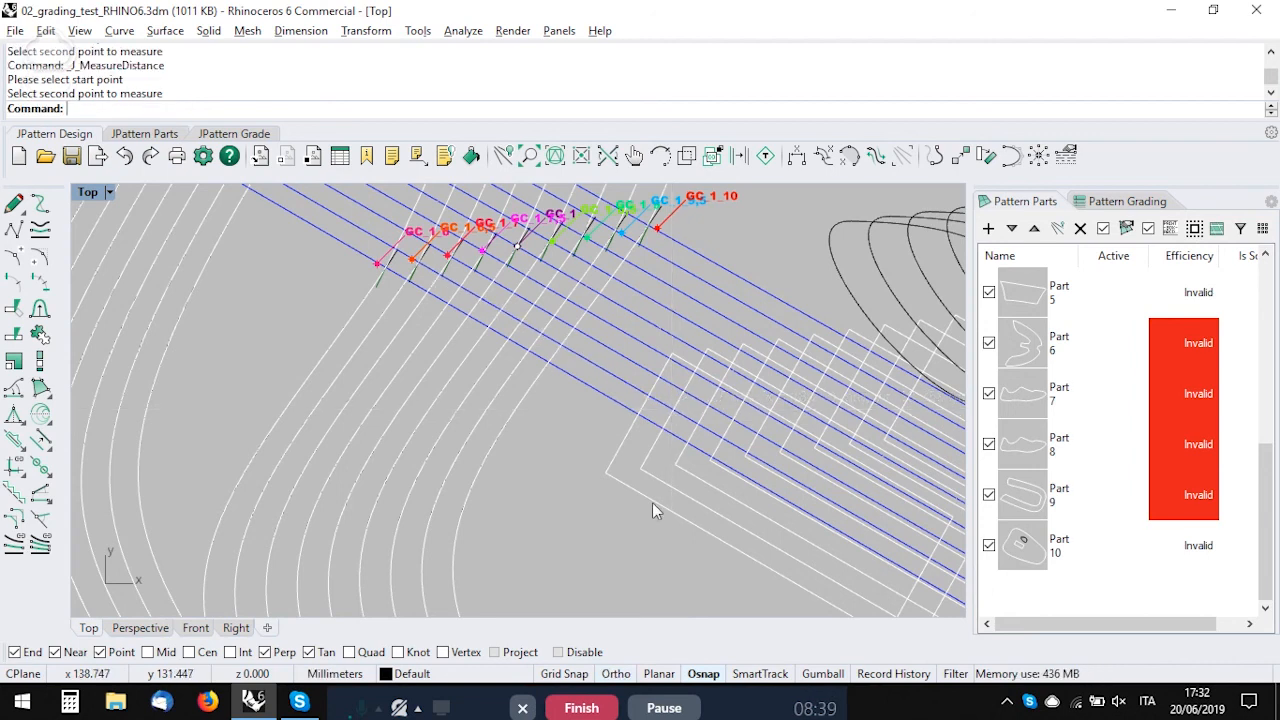